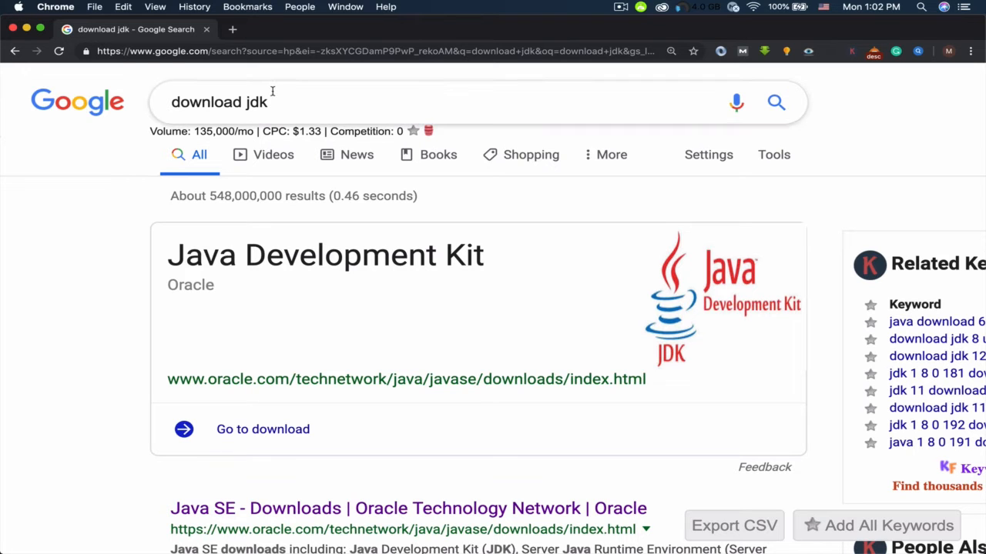
# Open Oracle's Java SE Downloads page from the search results and go to the Oracle JDK download for Java SE 12.0.1
pyautogui.scroll(-3, 204, 361)
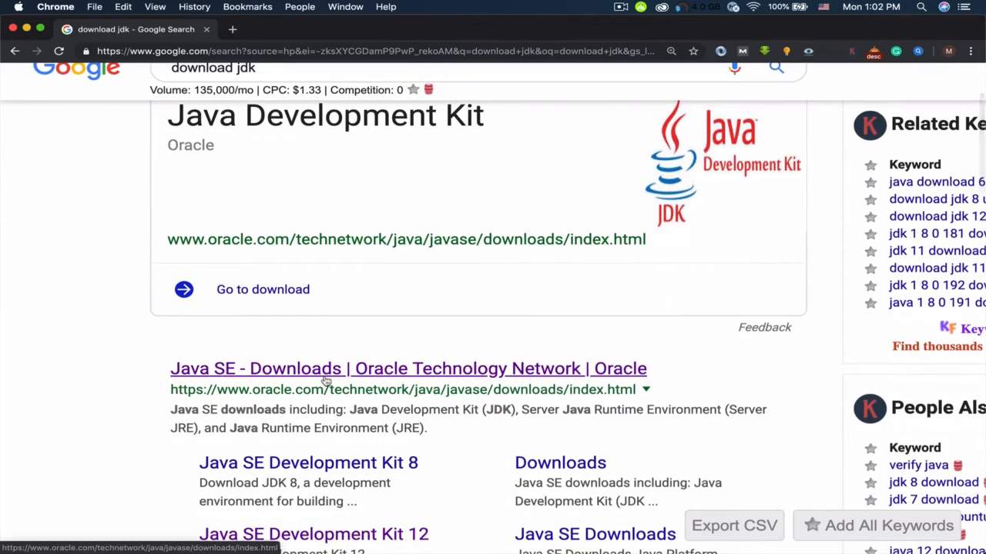
pyautogui.scroll(-2, 176, 368)
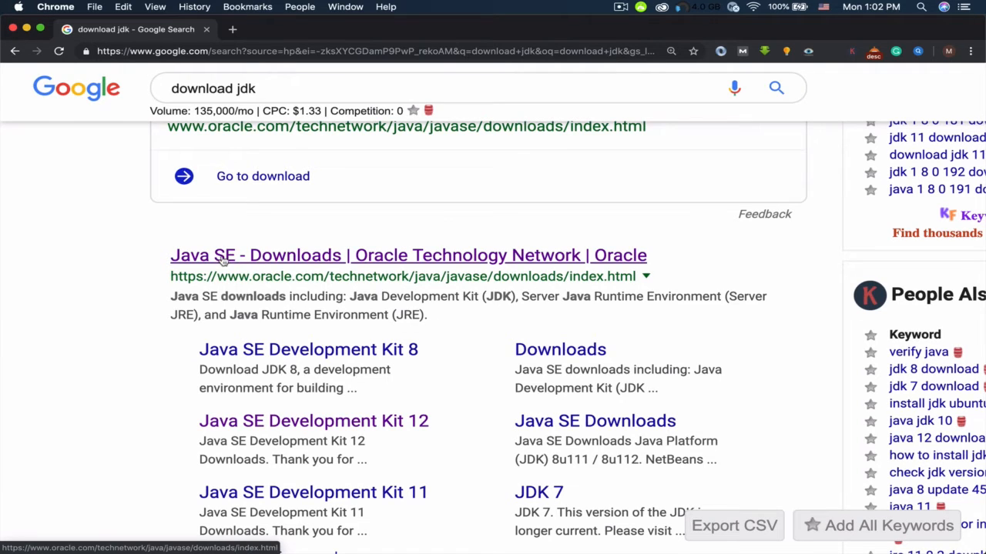
pyautogui.click(337, 260)
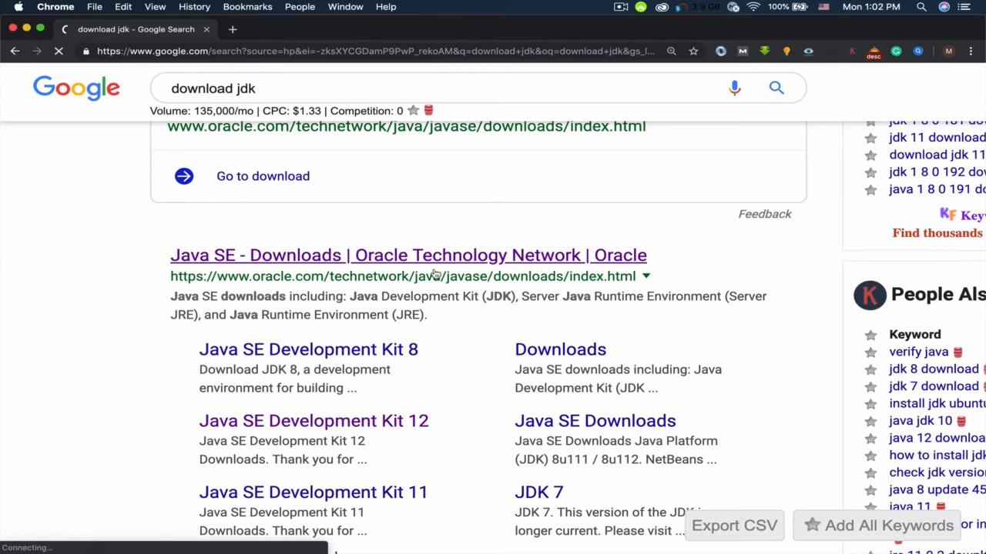
pyautogui.scroll(-1, 259, 366)
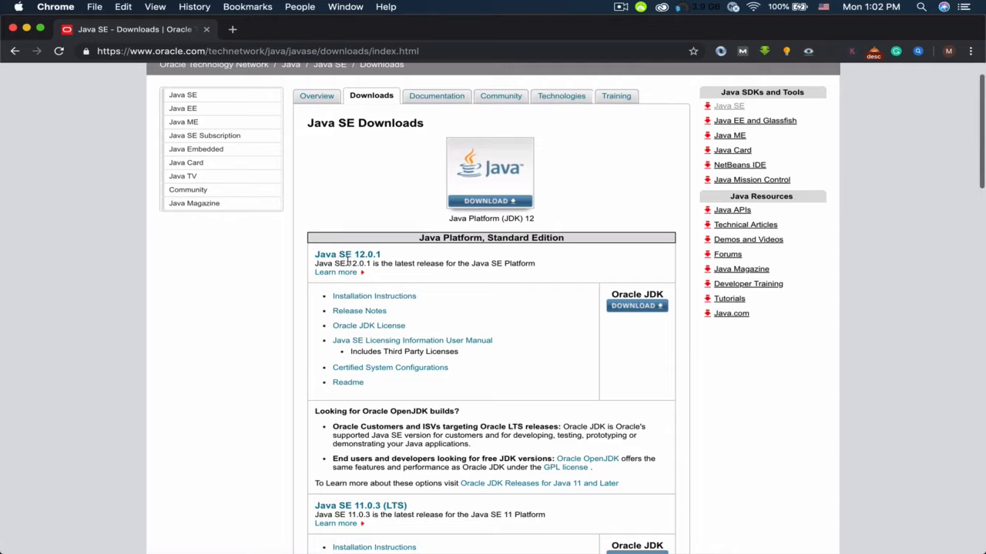
pyautogui.scroll(-2, 647, 339)
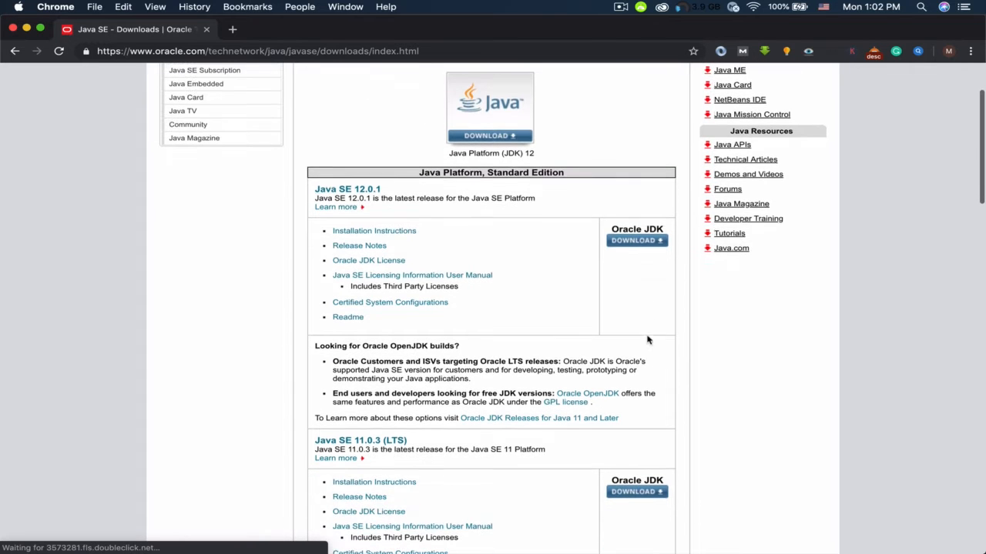
pyautogui.click(636, 241)
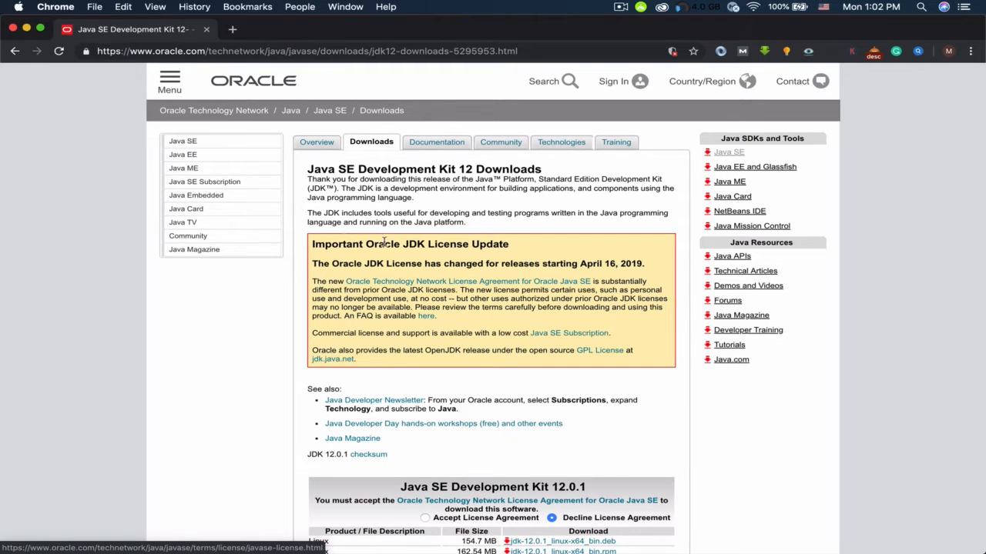
# Accept the license agreement for Java SE Development Kit 12.0.1 and download the macOS file jdk-12.0.1_osx-x64_bin.dmg
pyautogui.scroll(-5, 220, 376)
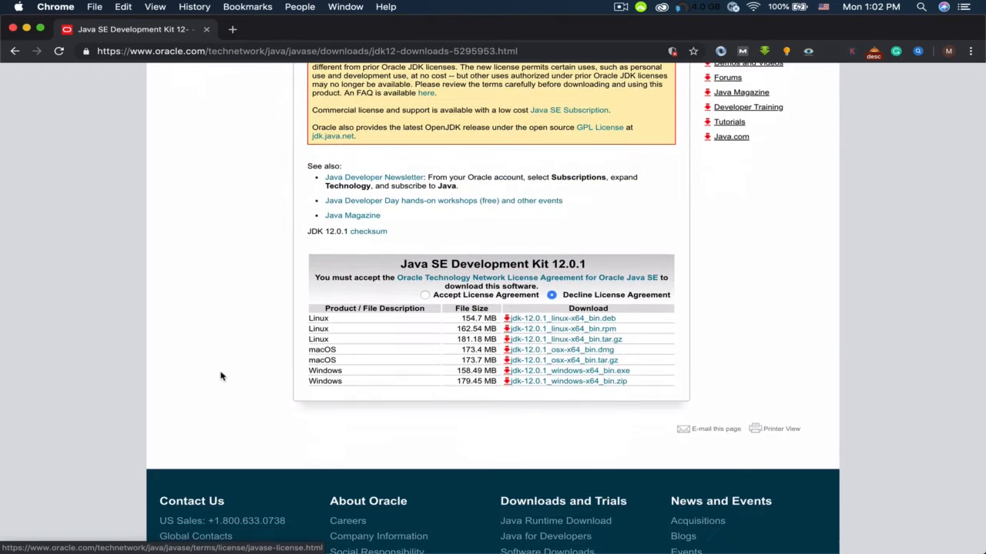
pyautogui.scroll(-2, 446, 266)
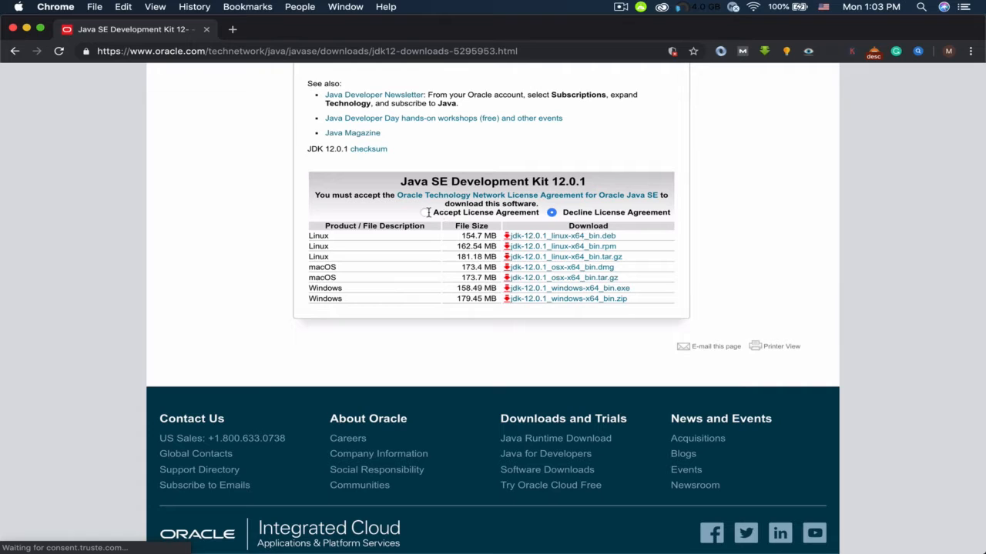
pyautogui.click(425, 214)
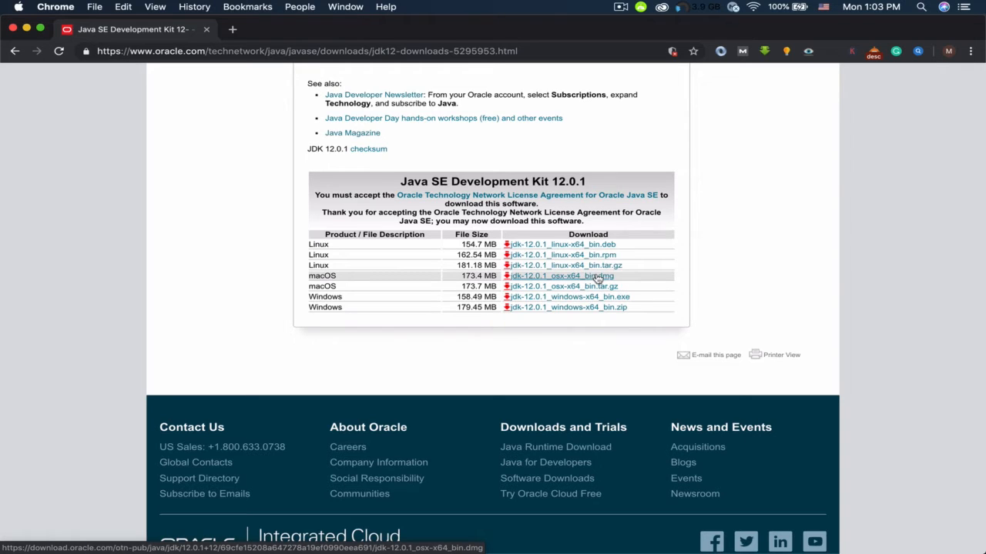
pyautogui.click(538, 277)
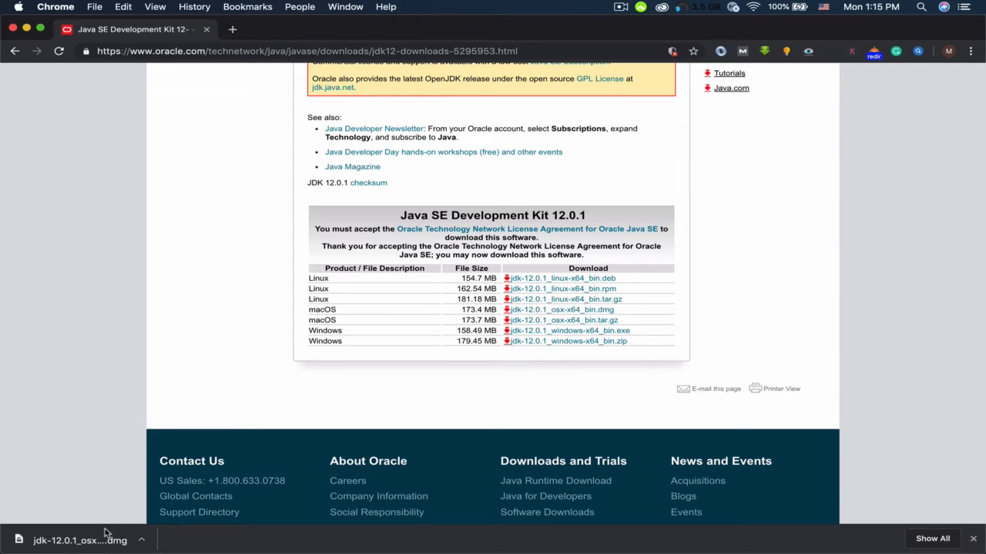
# Open the downloaded JDK disk image and launch the JDK 12.0.1.pkg installer
pyautogui.click(80, 541)
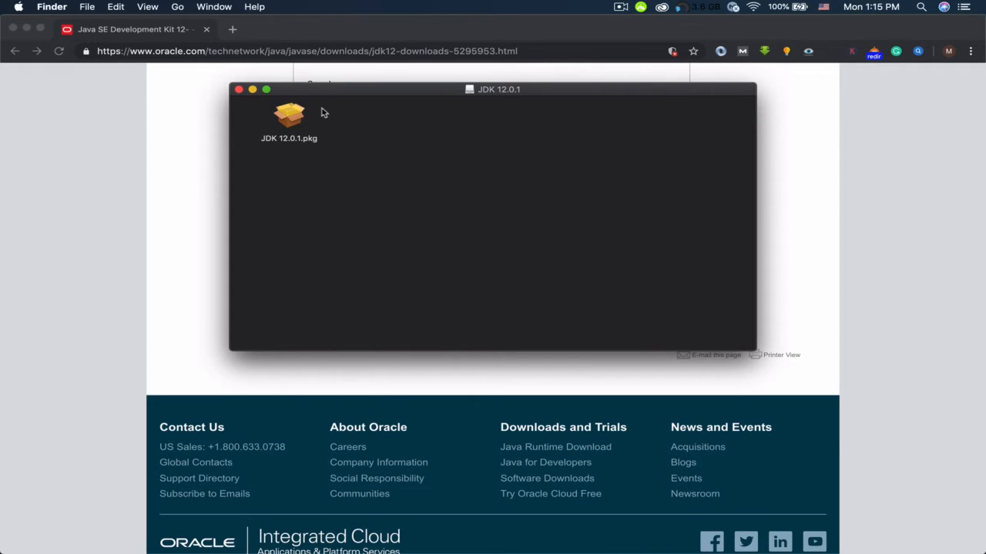
pyautogui.click(299, 119)
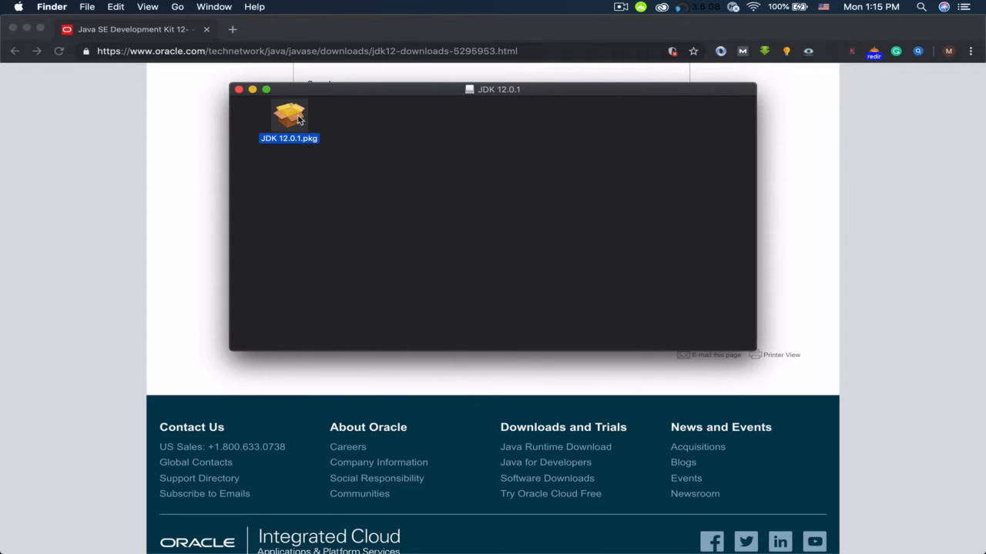
pyautogui.doubleClick(314, 125)
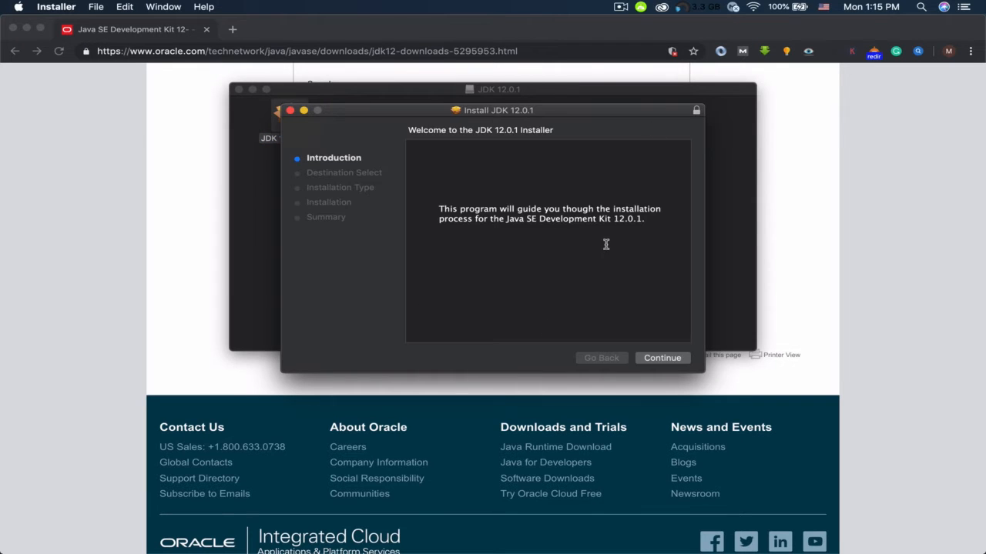
# Run the standard JDK 12.0.1 installation on Macintosh HD, close the installer and move it to the Trash
pyautogui.click(677, 360)
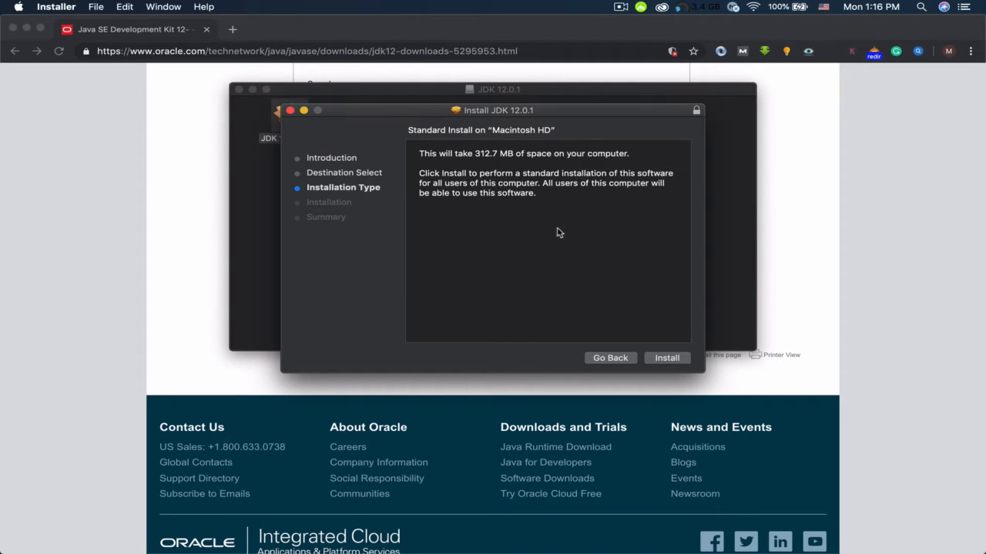
pyautogui.click(681, 359)
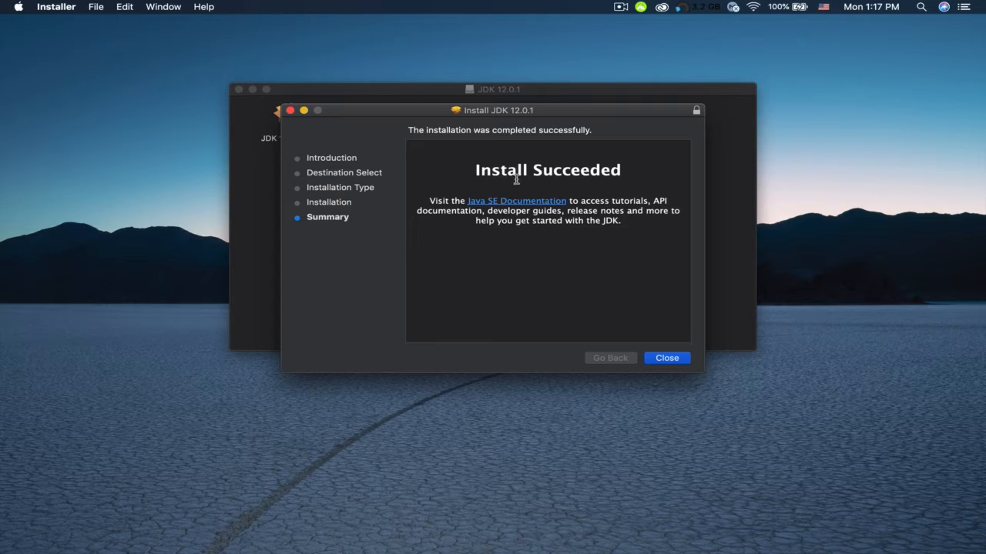
pyautogui.click(667, 364)
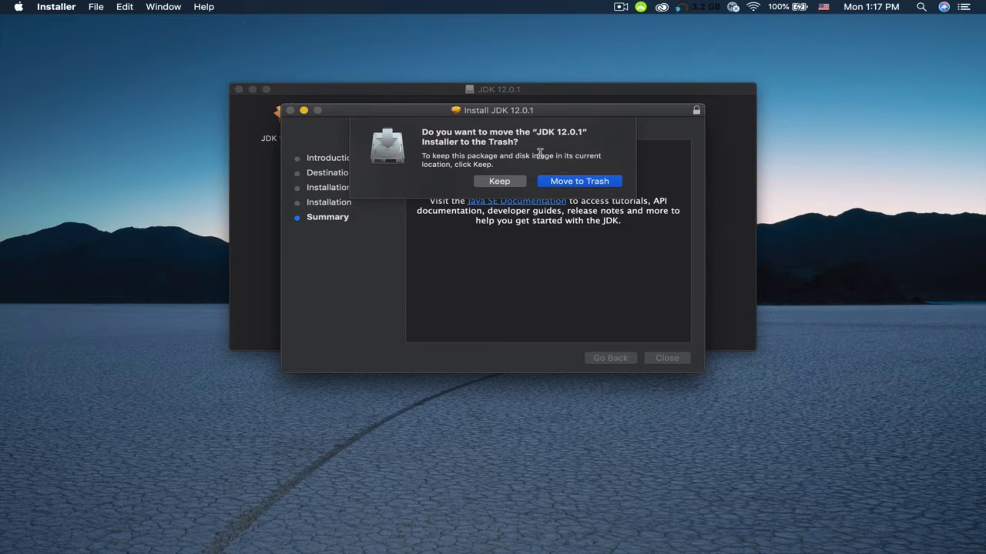
pyautogui.click(603, 182)
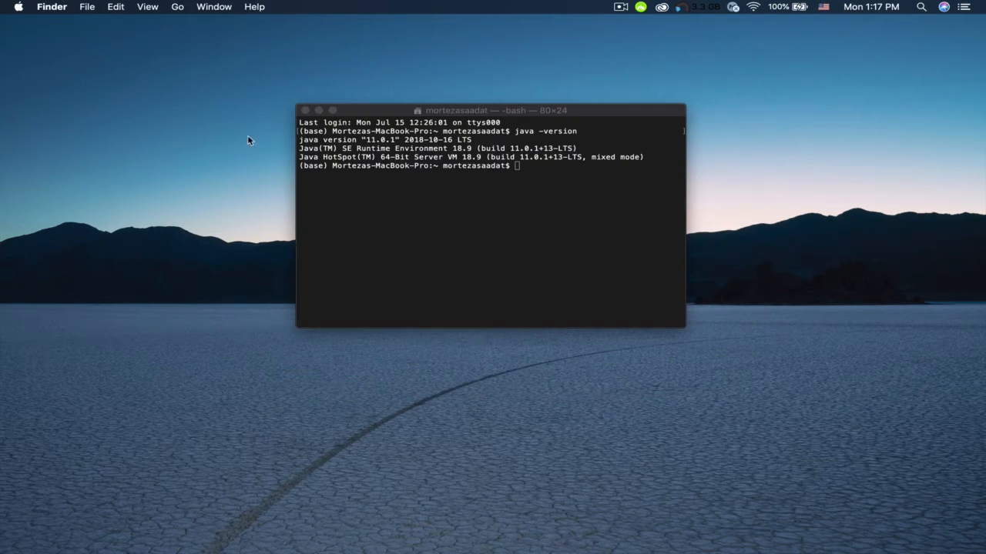
# Switch to Terminal, clear its output, check the installed Java version with java -version and close the window
pyautogui.click(553, 171)
pyautogui.press('super+k')
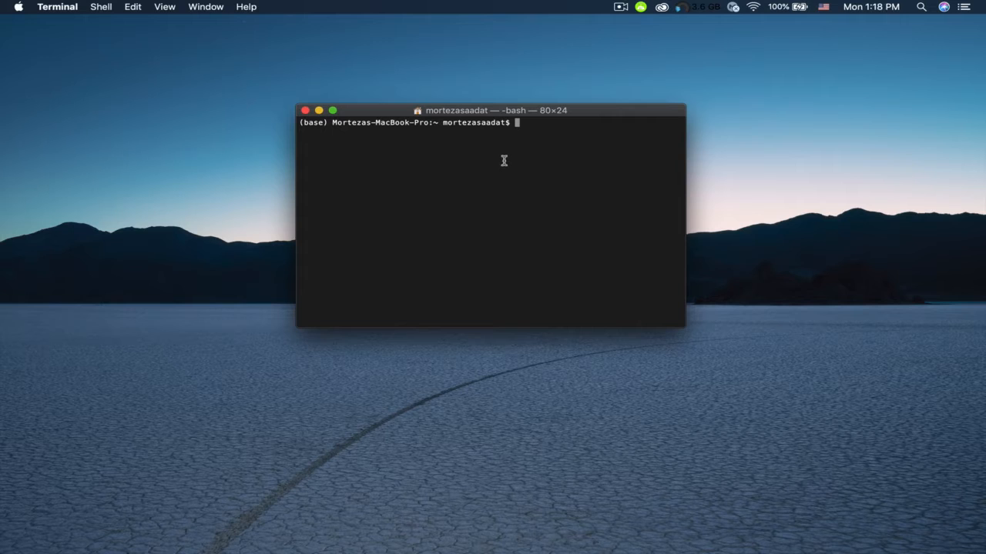
pyautogui.write('java -version')
pyautogui.press('Return')
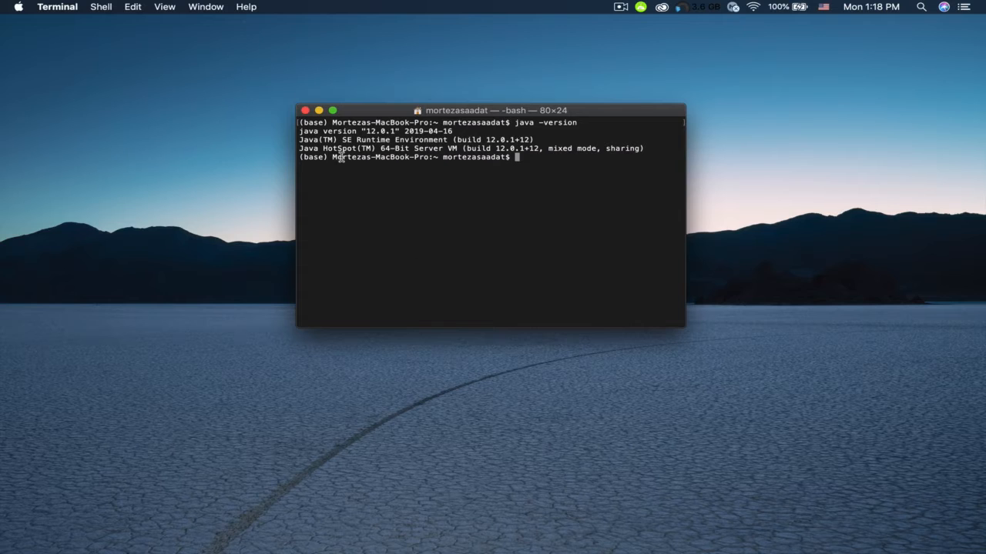
pyautogui.click(305, 110)
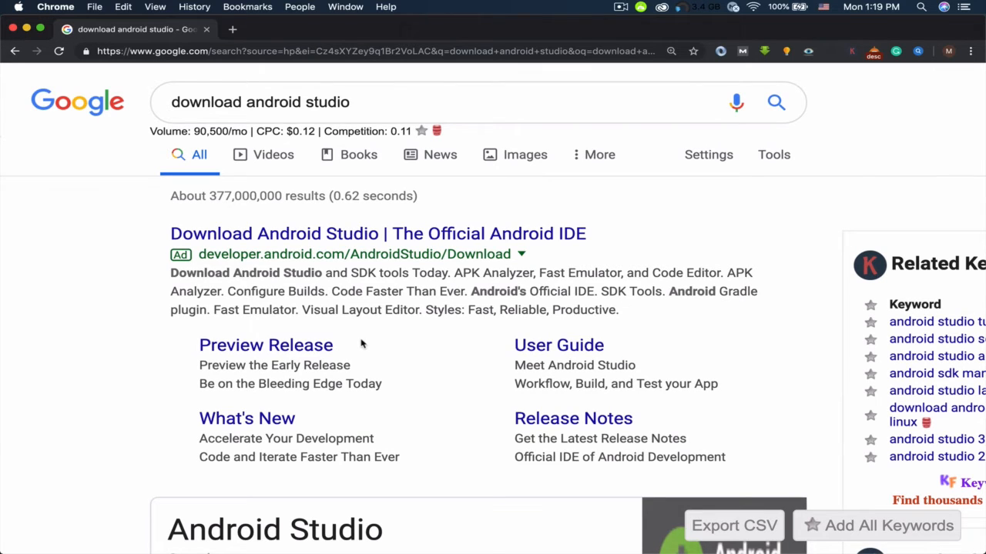
# Open the Android Developers studio page from the search results and download Android Studio 3.4.2 for Mac, agreeing to the terms
pyautogui.scroll(-10, 429, 381)
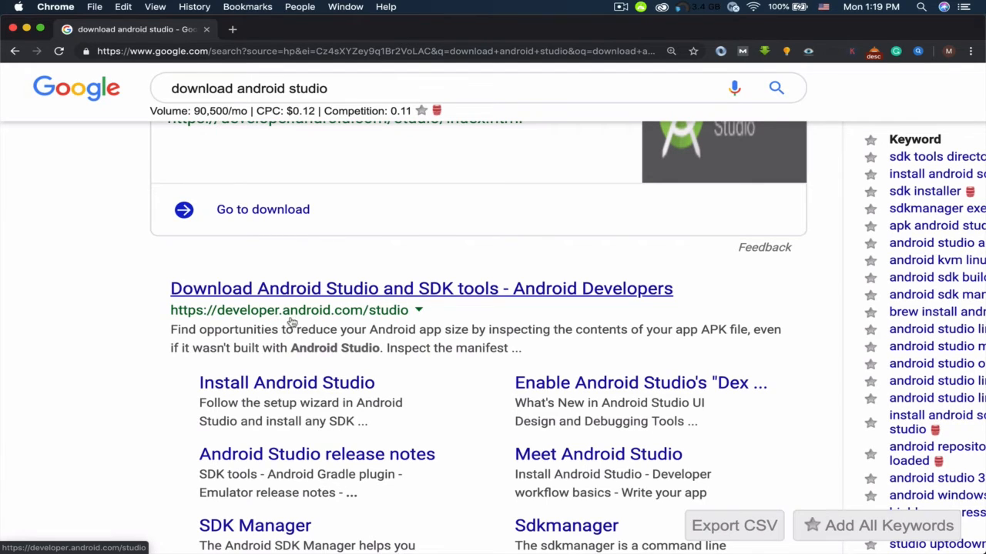
pyautogui.click(343, 296)
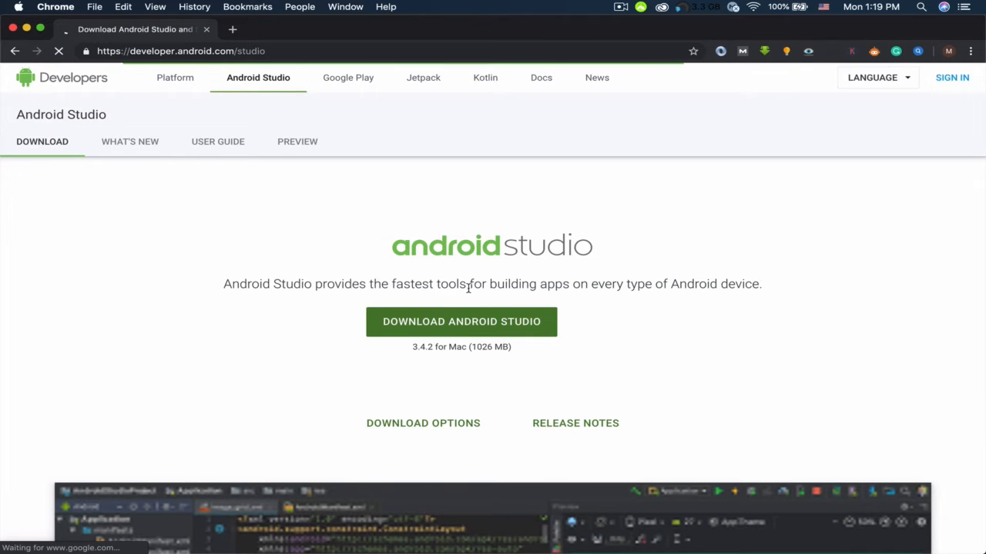
pyautogui.scroll(-3, 369, 312)
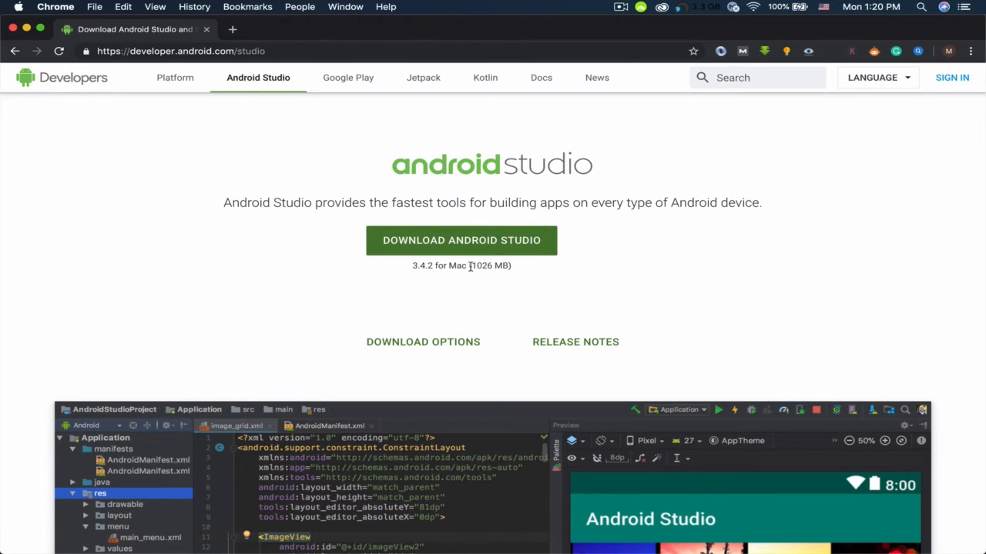
pyautogui.scroll(2, 472, 269)
pyautogui.click(487, 290)
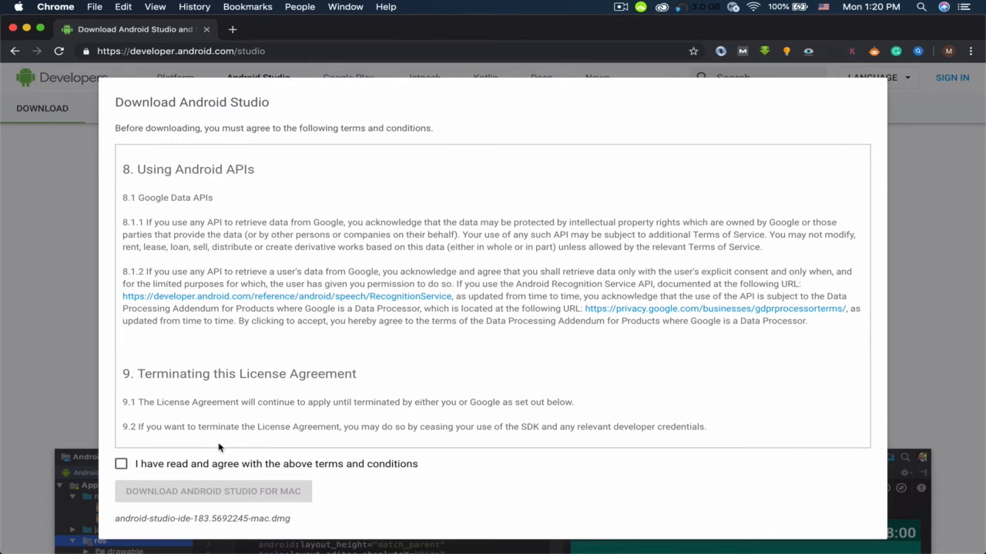
pyautogui.click(121, 465)
pyautogui.click(233, 497)
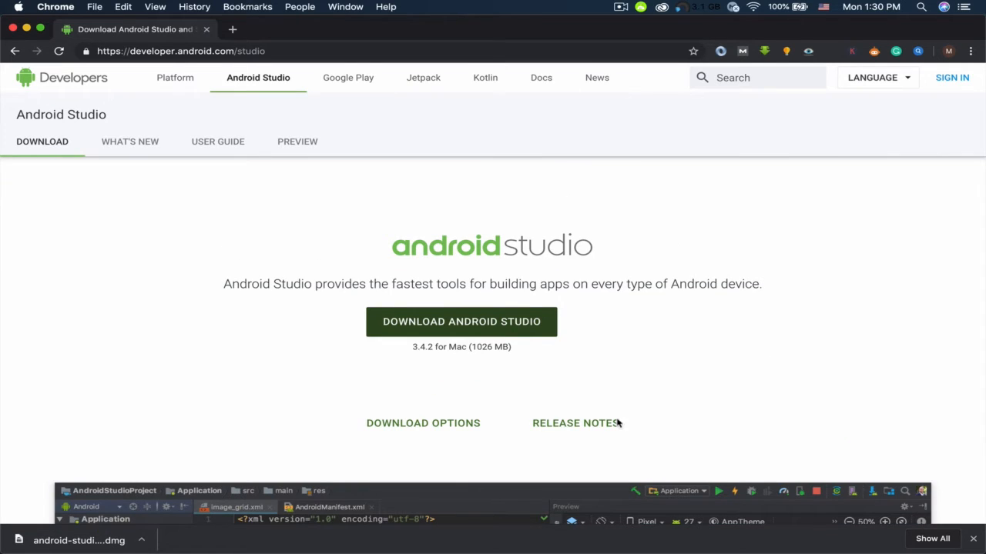
# Open the downloaded Android Studio disk image, copy the app into Applications replacing the existing copy, and close the image window
pyautogui.click(78, 539)
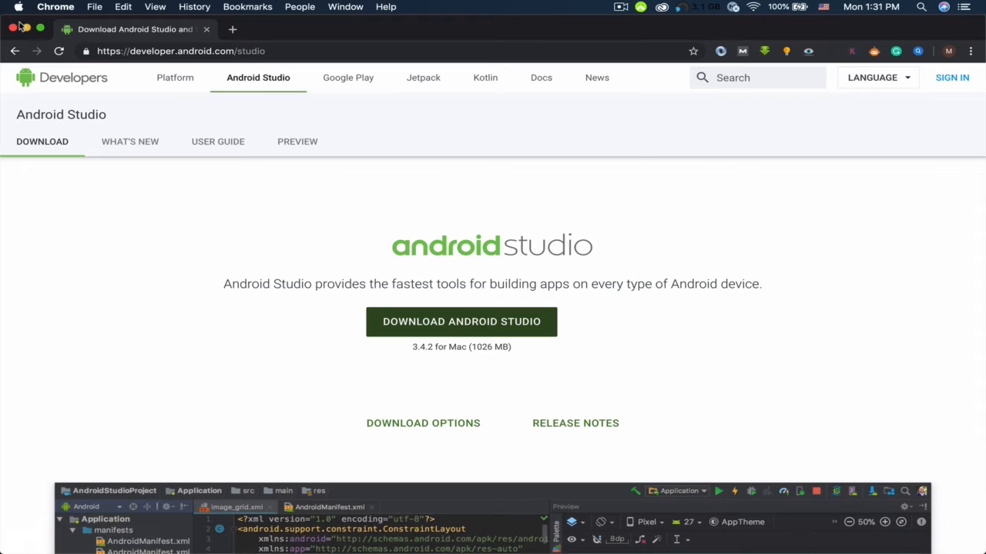
pyautogui.click(26, 28)
pyautogui.click(532, 185)
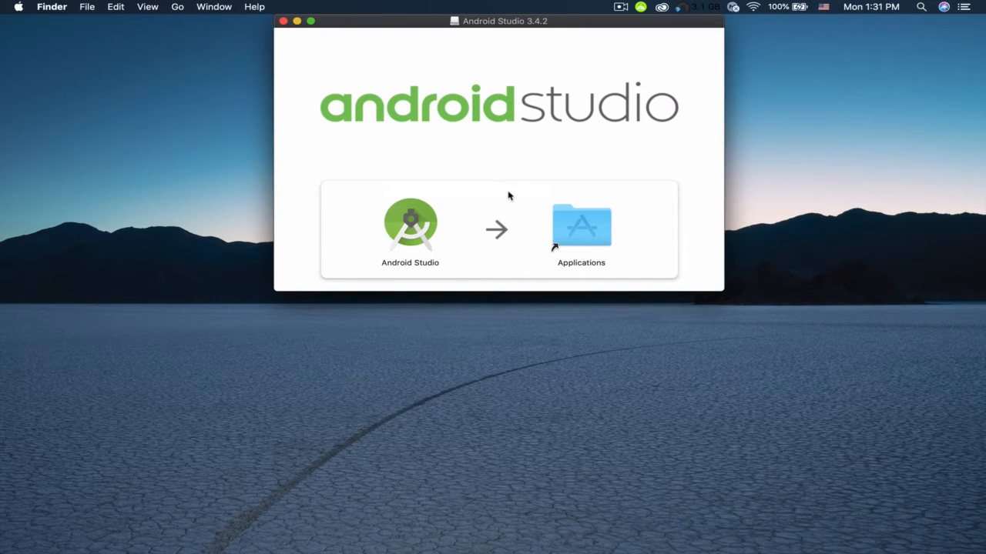
pyautogui.moveTo(412, 222); pyautogui.dragTo(588, 226)
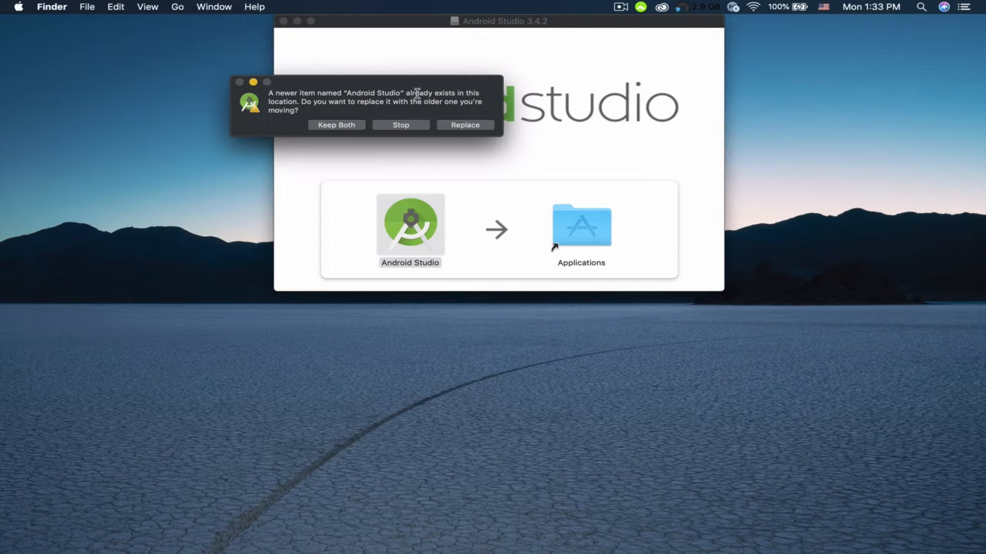
pyautogui.click(478, 127)
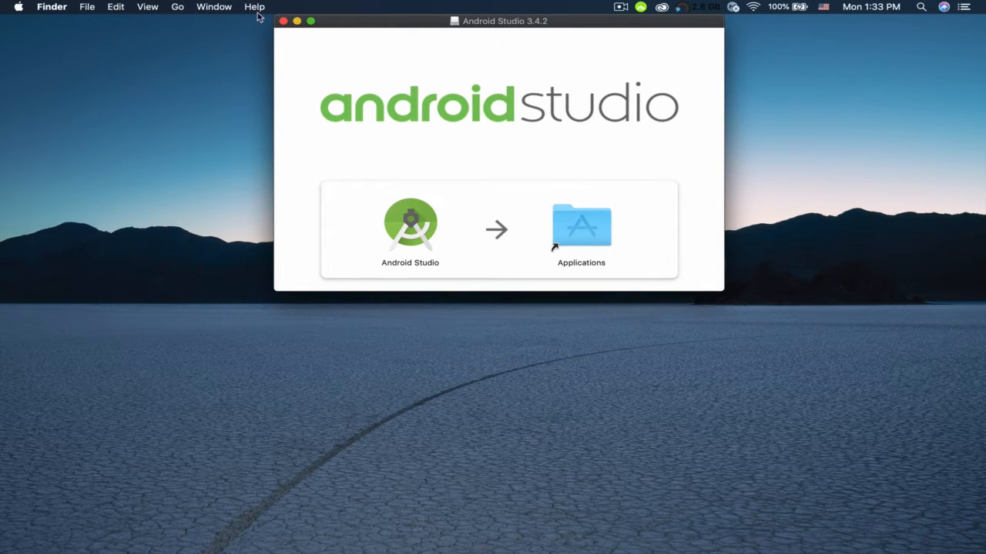
pyautogui.click(284, 22)
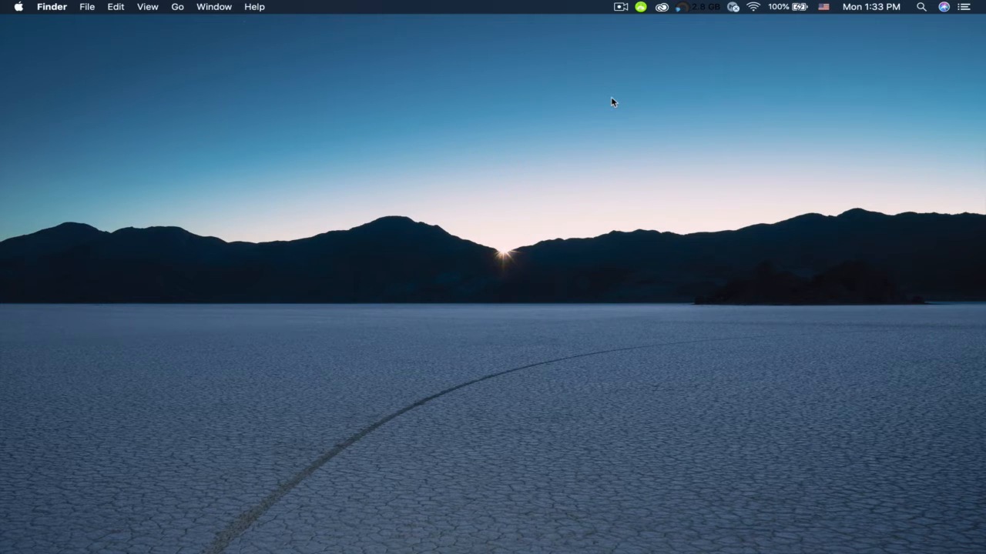
# Launch Android Studio and allow the app downloaded from the Internet to open
pyautogui.moveTo(3, 195)
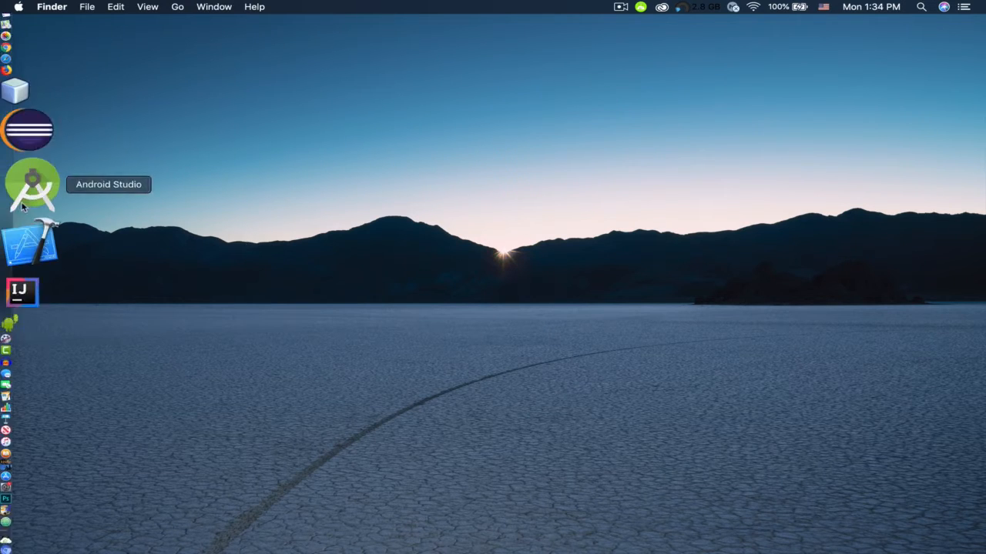
pyautogui.click(37, 203)
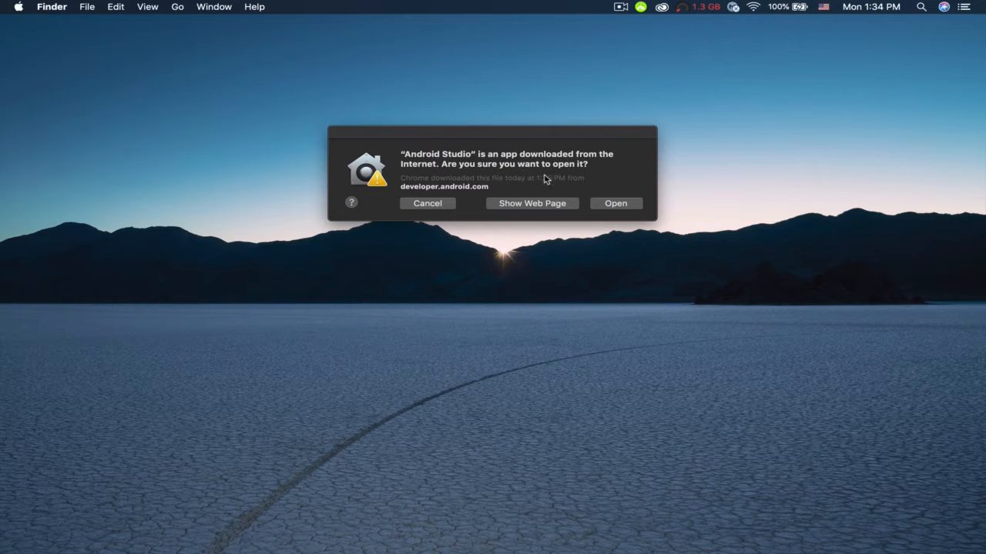
pyautogui.click(599, 204)
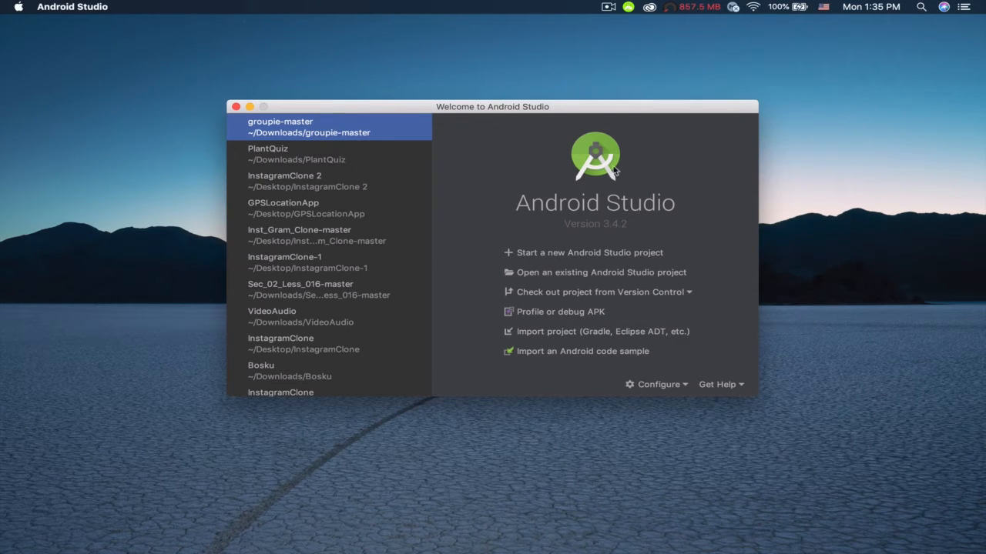
# Start a new Android Studio project using the Empty Activity template for phone and tablet
pyautogui.click(605, 253)
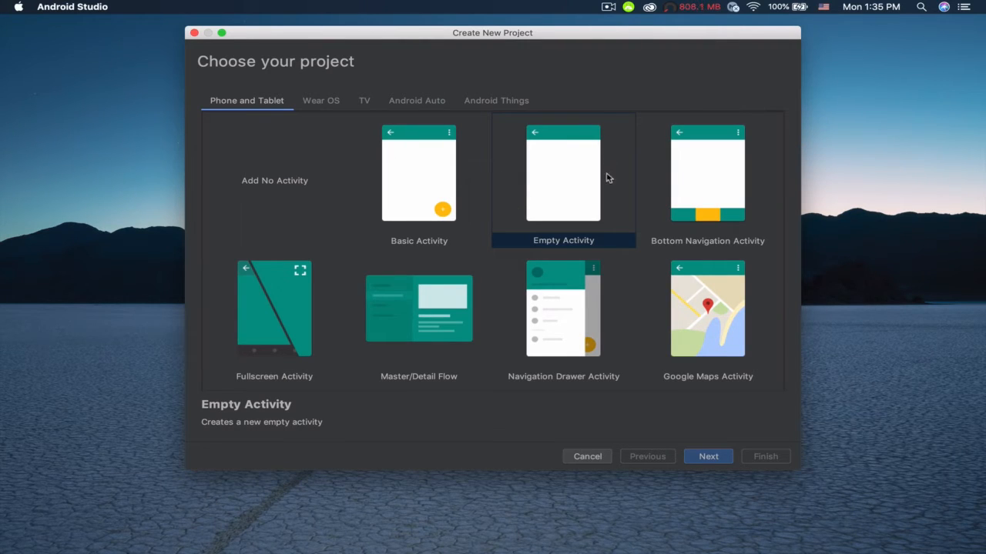
pyautogui.scroll(-3, 540, 348)
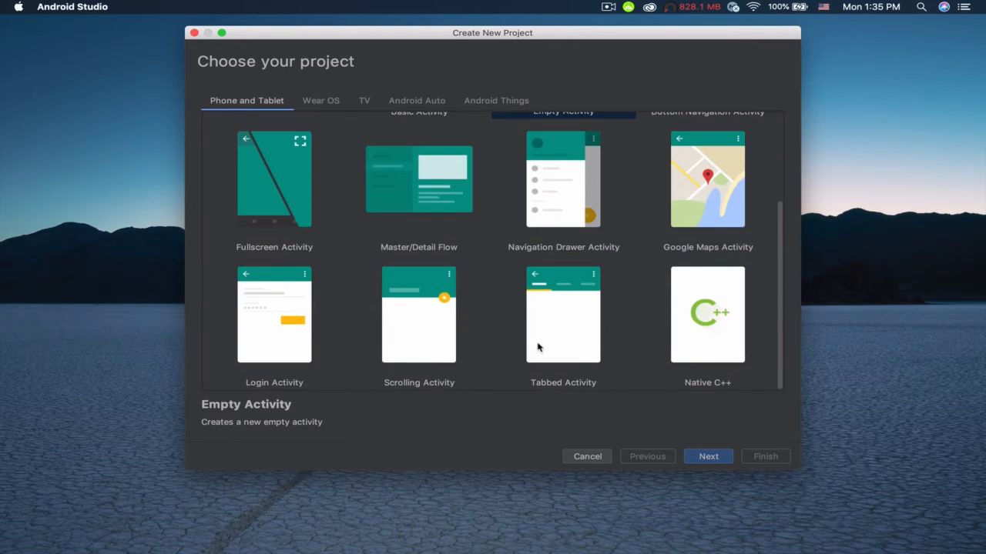
pyautogui.scroll(3, 541, 348)
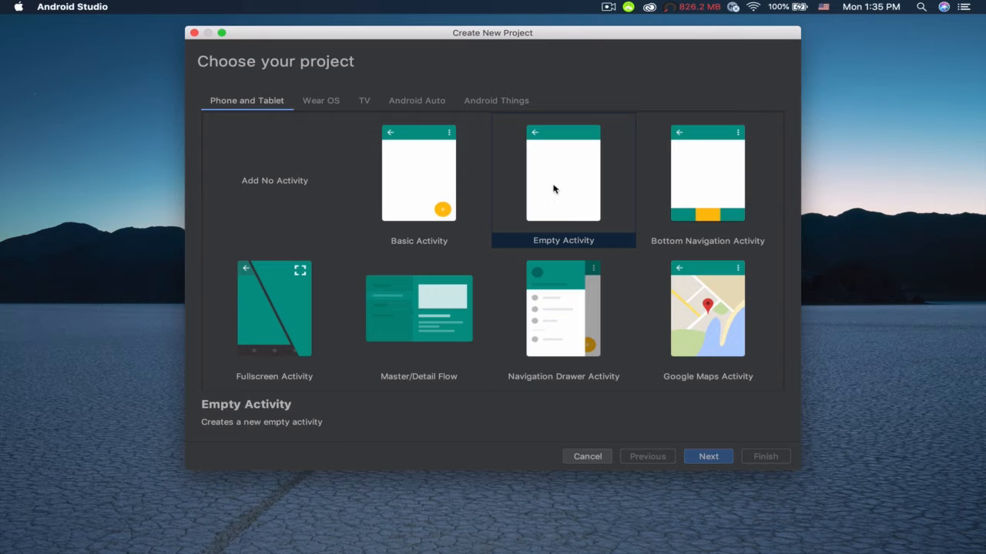
pyautogui.click(703, 454)
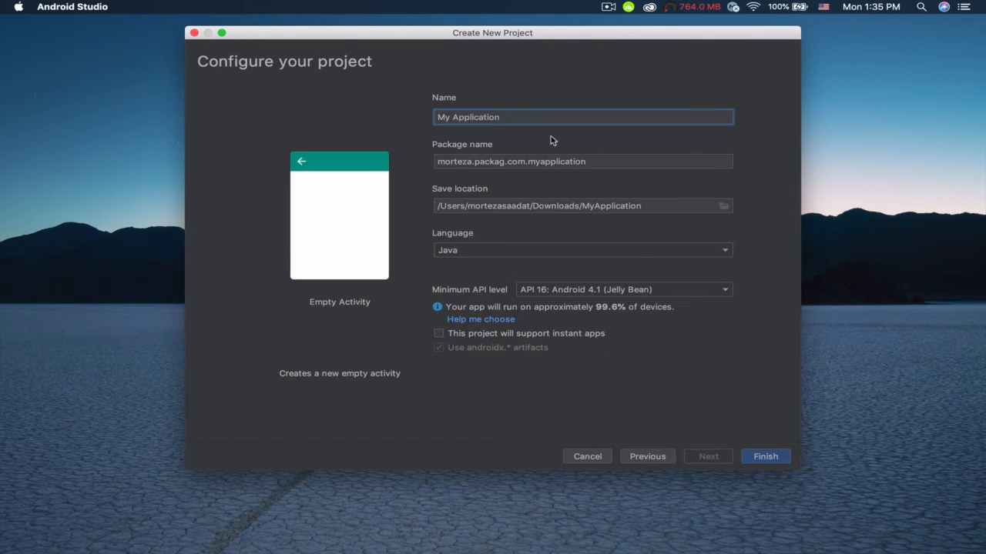
# Name the project FirstApp and set its save location to the AndroidStudioProjects folder in the user's home directory
pyautogui.tripleClick(511, 120)
pyautogui.write('FirstApp')
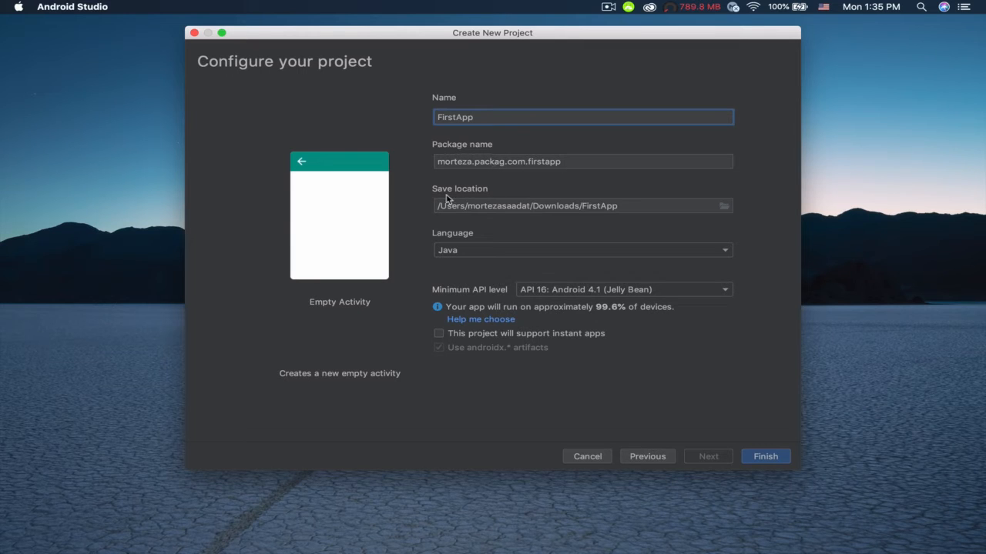
pyautogui.click(695, 210)
pyautogui.press('super+a')
pyautogui.write('/Users/mortezasaadat/AndroidStudioProjects')
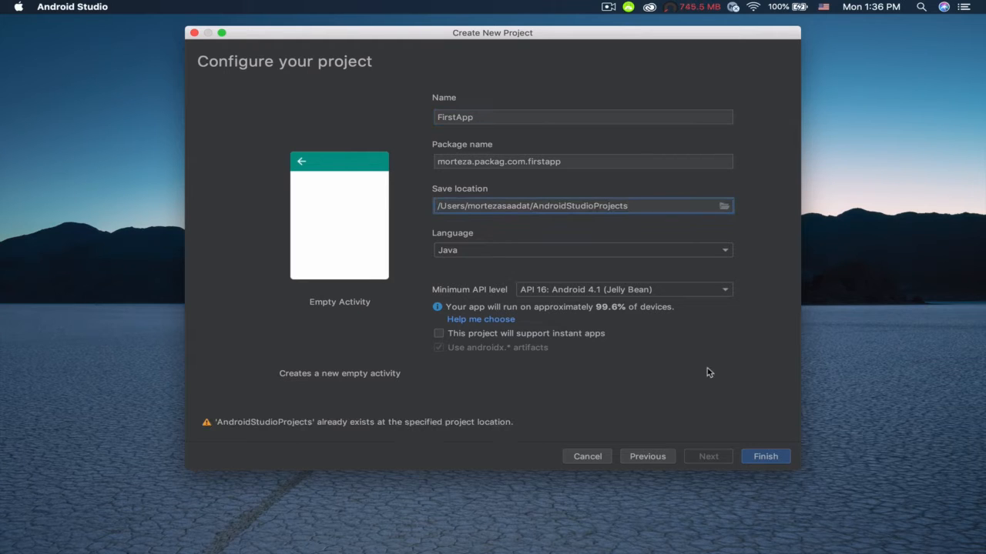
# Choose Java as the project language and API 16: Android 4.1 (Jelly Bean) as the minimum API level
pyautogui.click(473, 255)
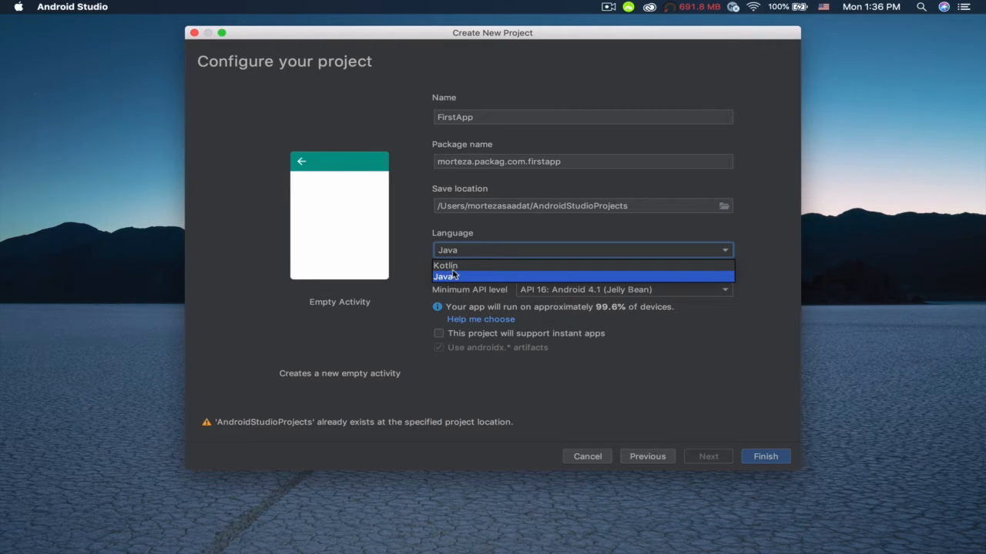
pyautogui.click(408, 267)
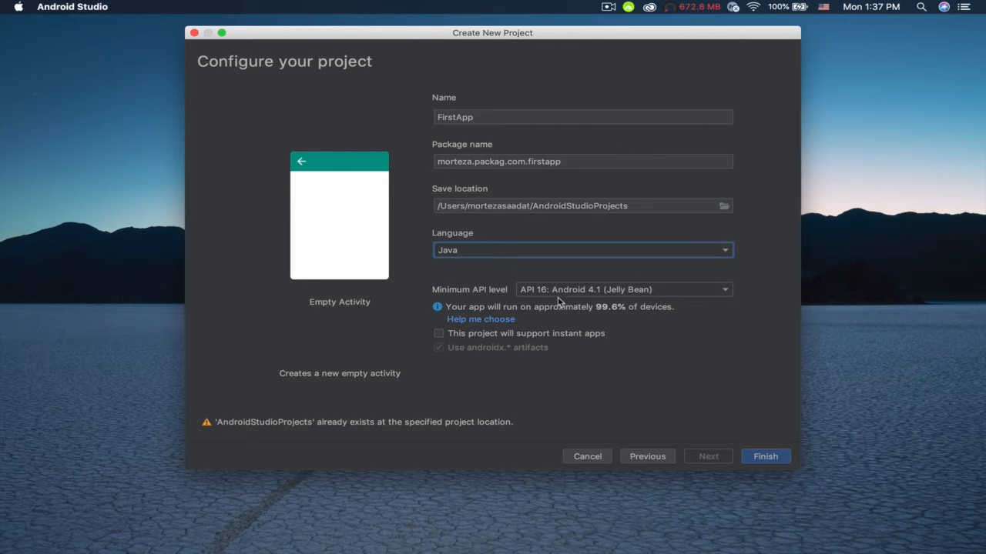
pyautogui.press('Tab')
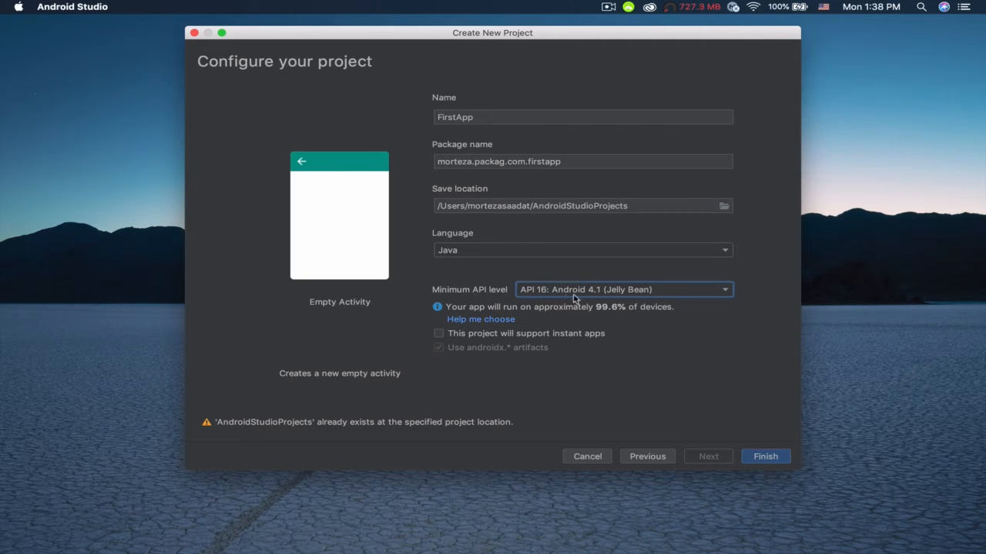
pyautogui.click(660, 294)
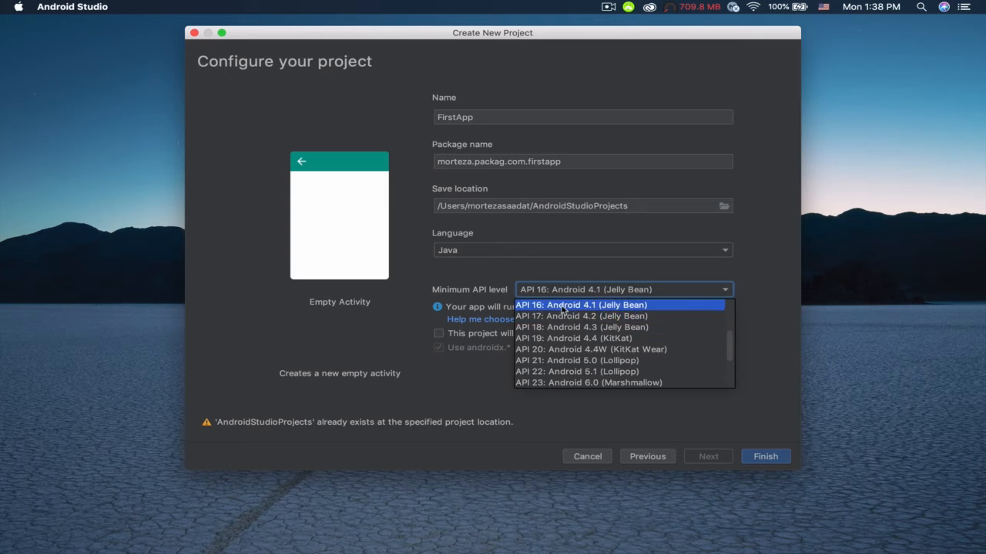
pyautogui.click(563, 306)
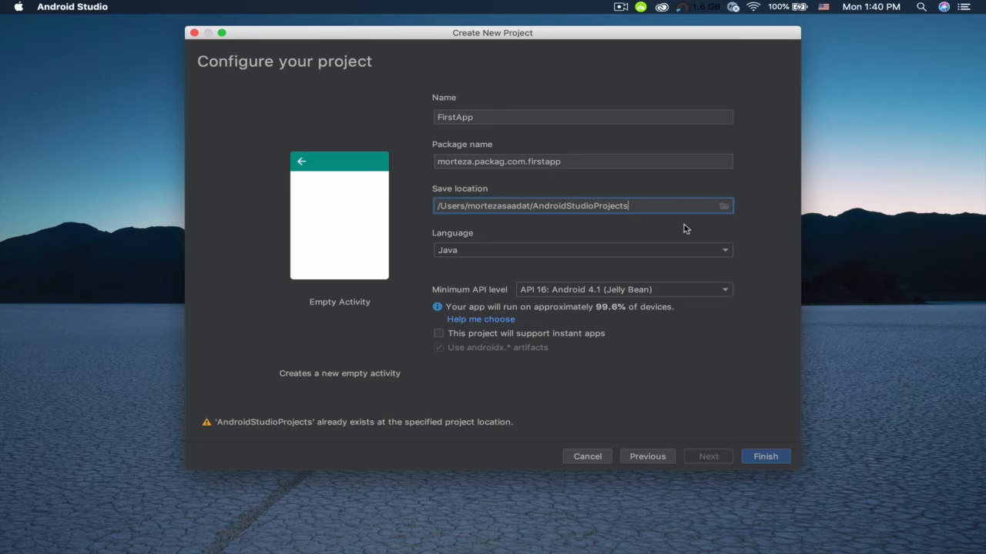
# Append /FirstApp to the project's save location and finish creating the project
pyautogui.write('/')
pyautogui.write('First')
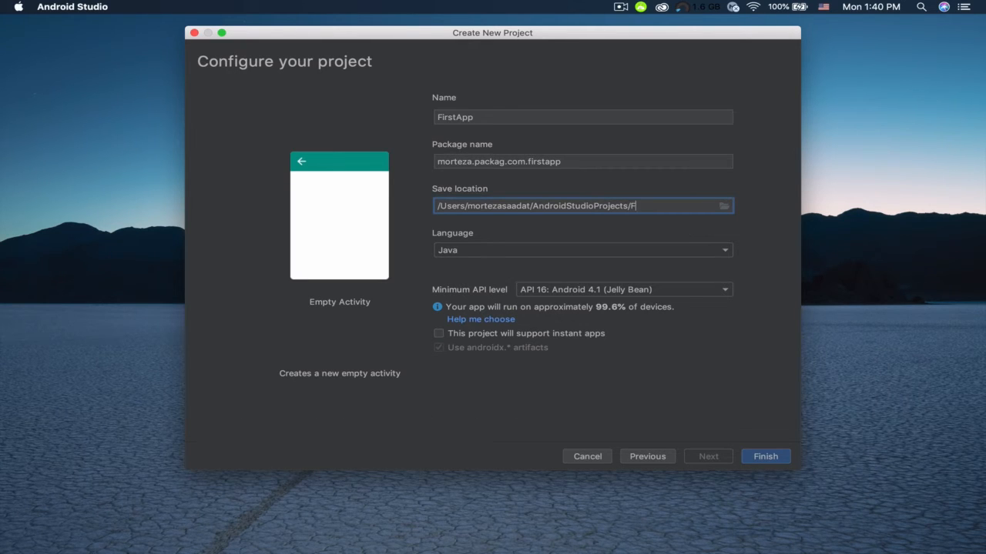
pyautogui.write('App')
pyautogui.click(781, 458)
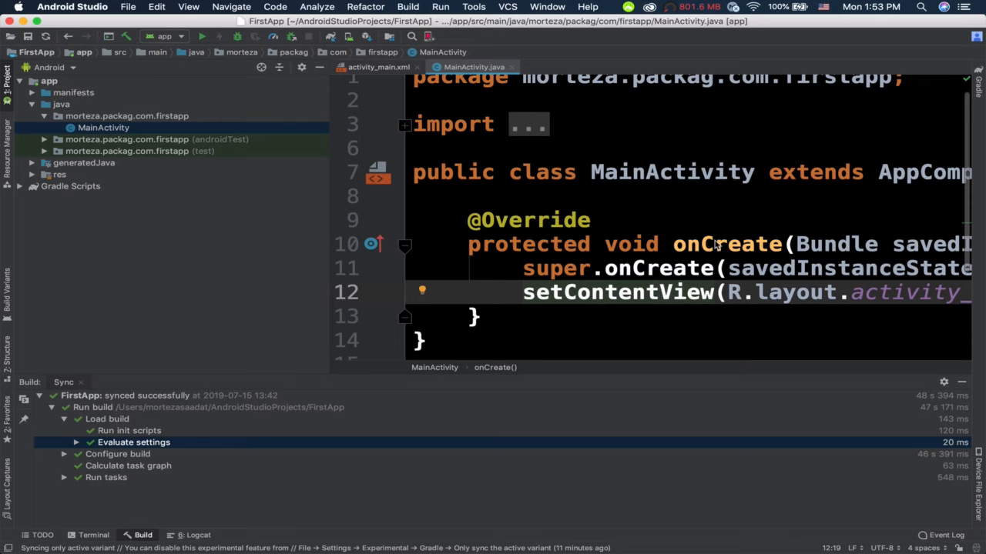
# Switch to Chrome, open the Vysor web store page from the search results and add the app to the browser
pyautogui.press('super+Tab')
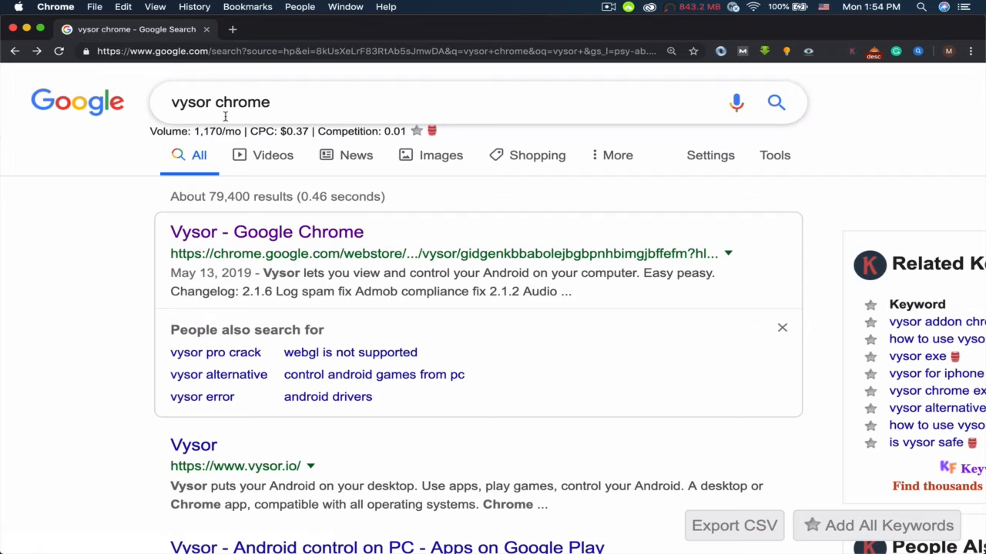
pyautogui.click(271, 239)
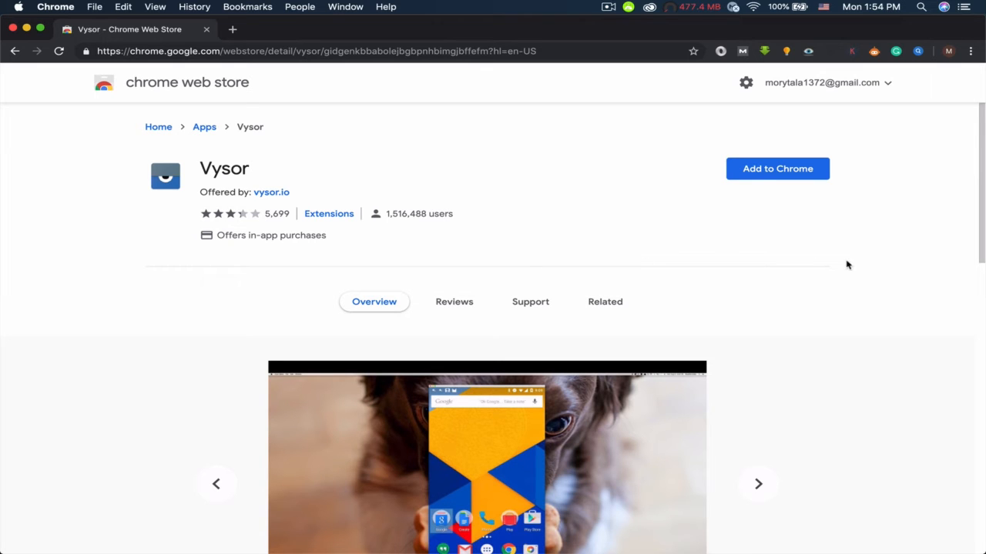
pyautogui.click(758, 174)
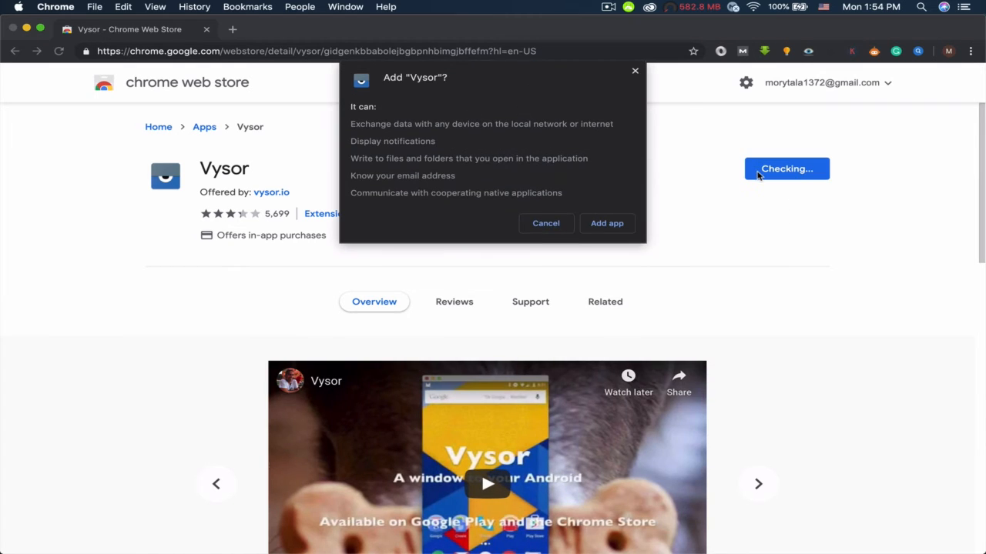
pyautogui.click(613, 229)
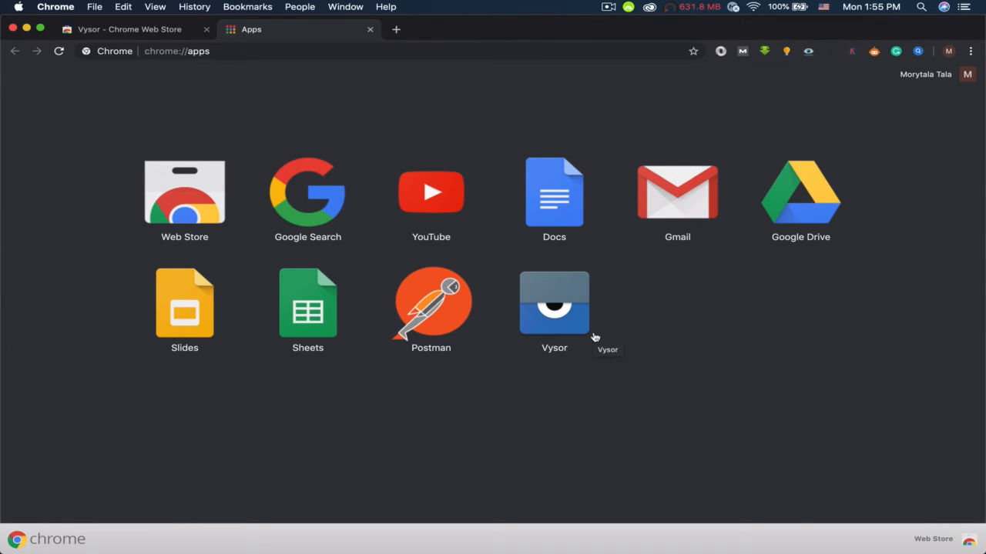
# Launch Vysor, search for devices and grant it access to the Android Phone from HTC
pyautogui.click(566, 290)
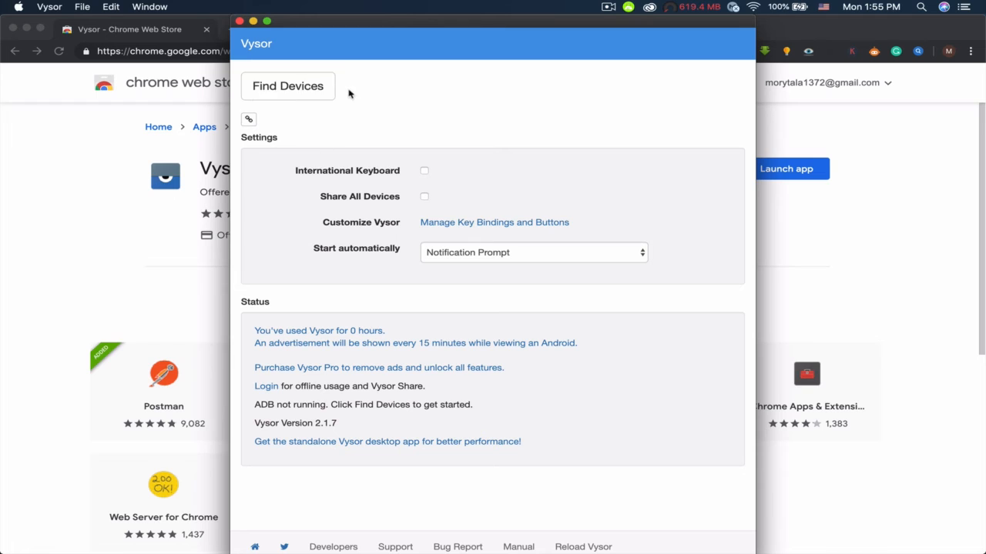
pyautogui.click(324, 87)
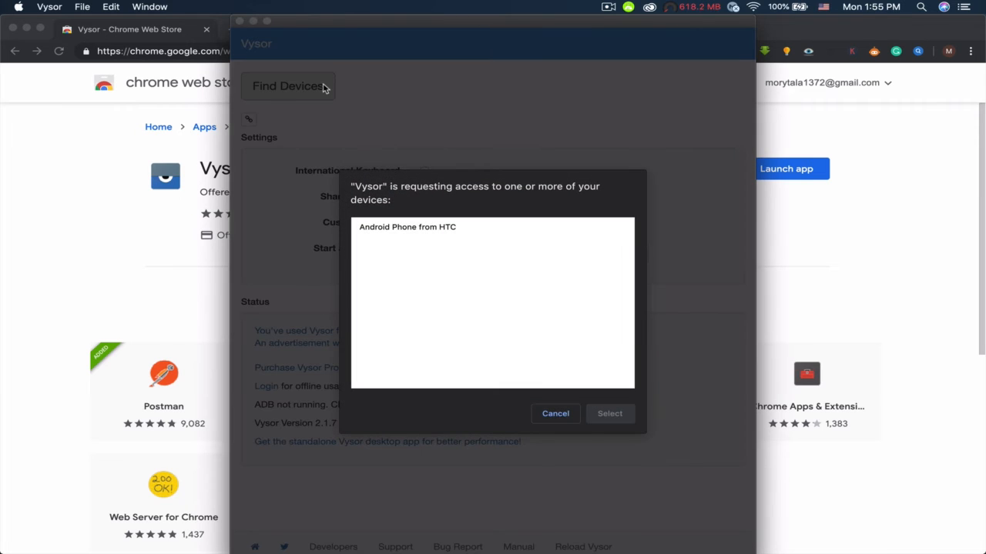
pyautogui.click(405, 229)
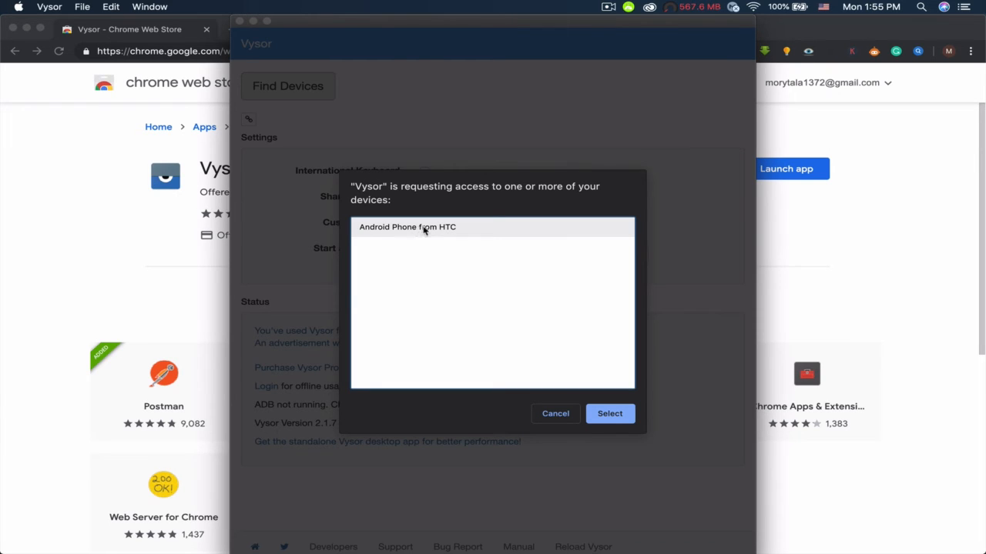
pyautogui.click(627, 416)
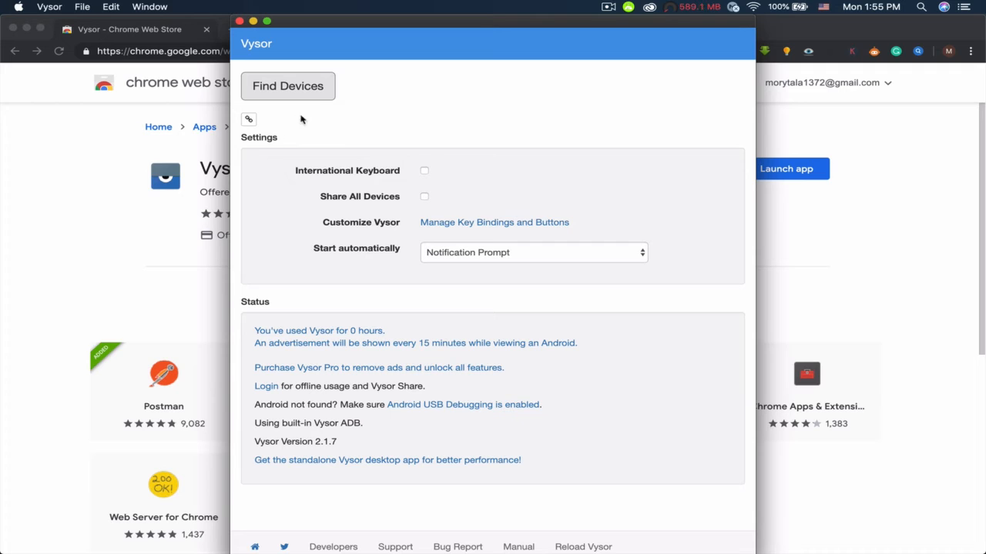
# Repeat the Vysor device search twice, selecting the Android Phone from HTC each time
pyautogui.click(288, 87)
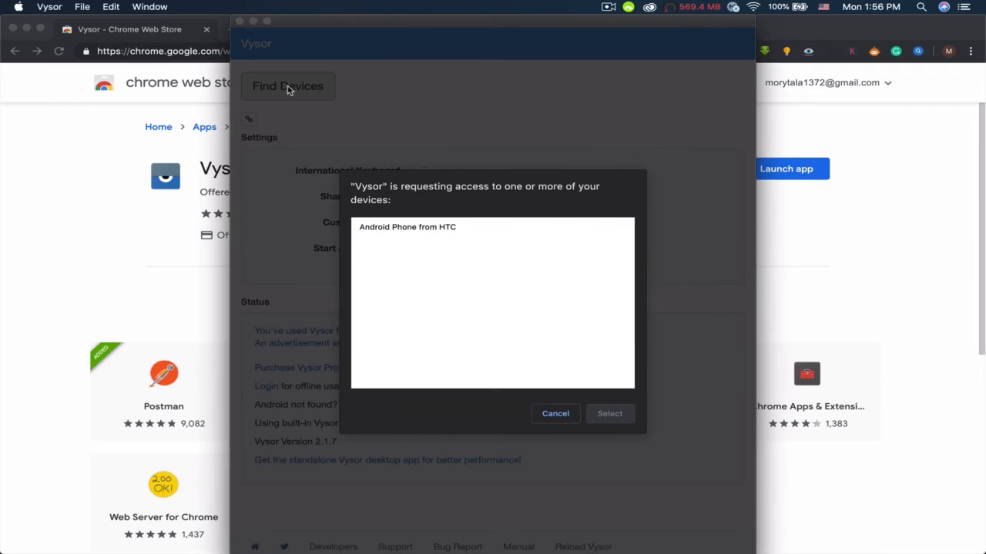
pyautogui.click(429, 229)
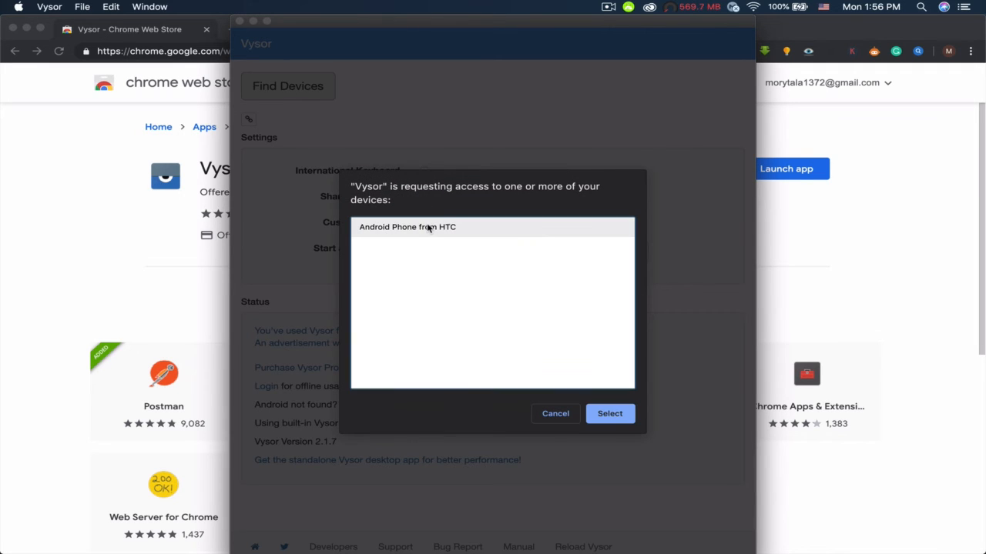
pyautogui.click(616, 416)
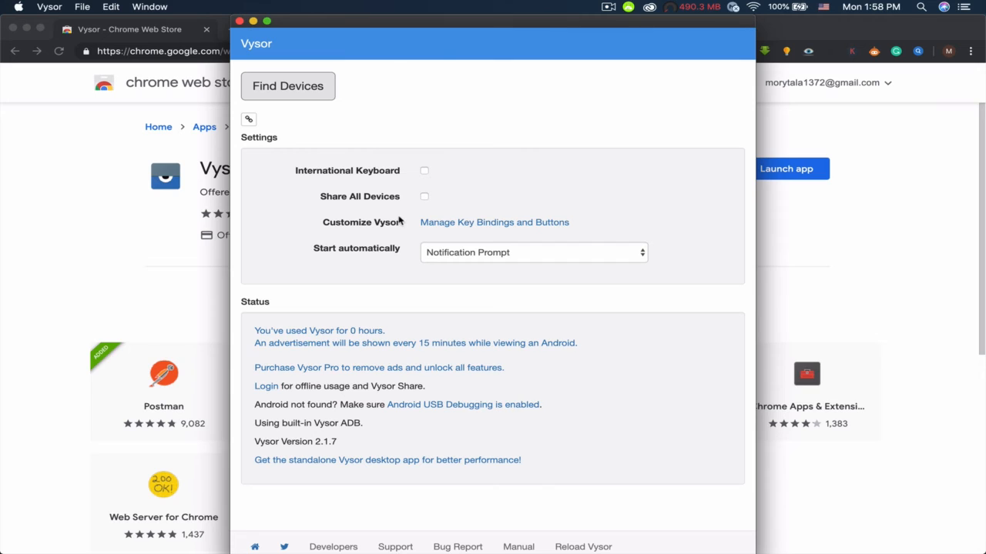
pyautogui.click(288, 94)
pyautogui.click(414, 229)
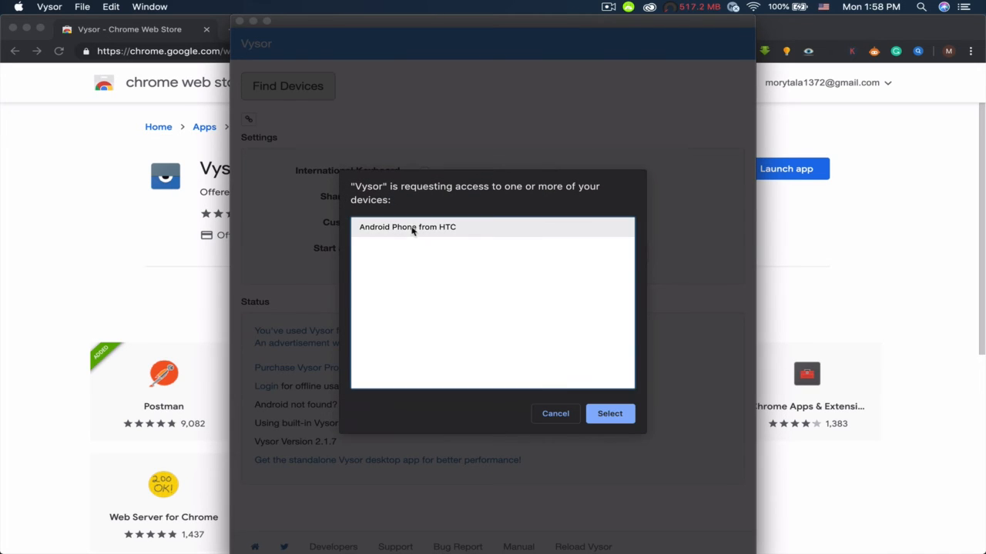
pyautogui.click(598, 414)
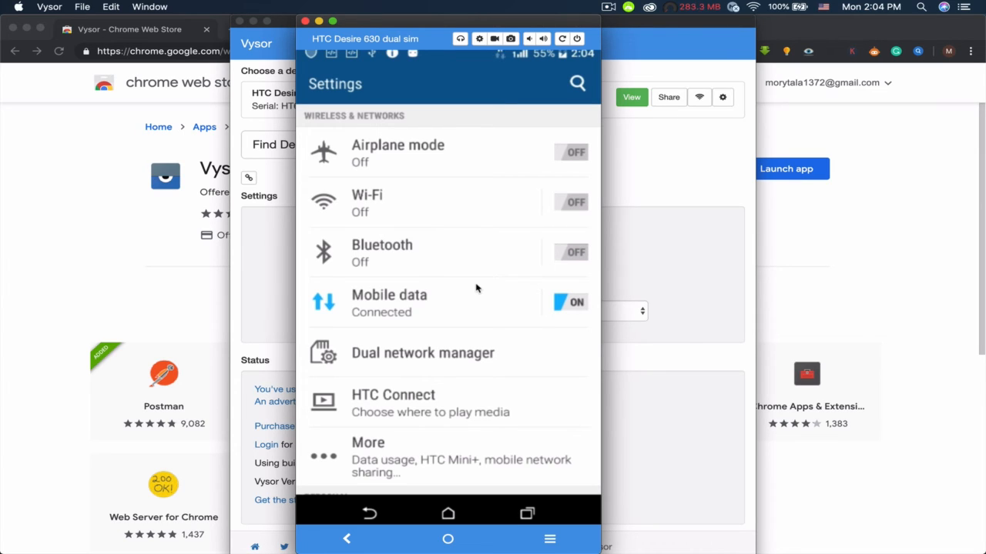
# Find the About entry at the end of the mirrored phone's Settings and open it
pyautogui.scroll(-10, 488, 323)
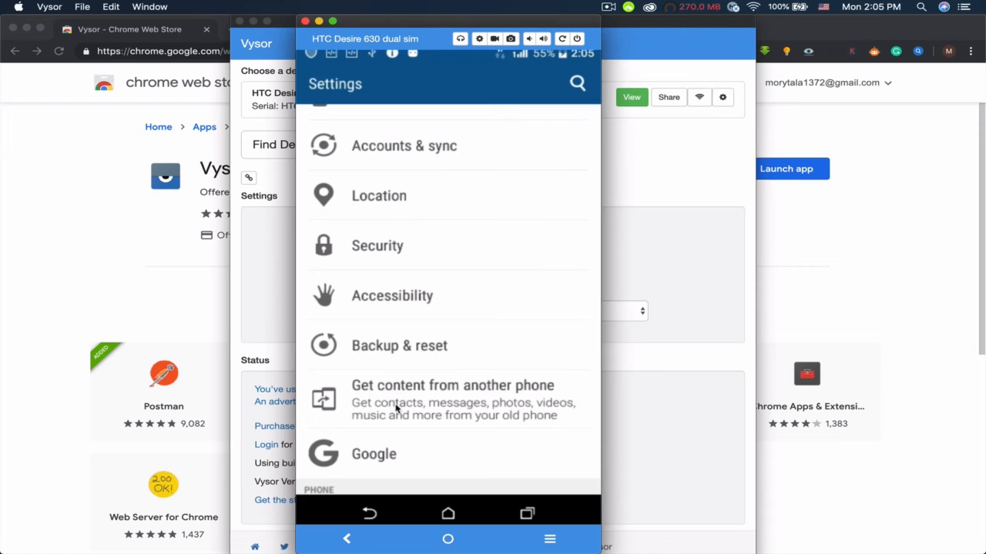
pyautogui.scroll(1, 398, 410)
pyautogui.scroll(-3, 424, 350)
pyautogui.scroll(3, 442, 372)
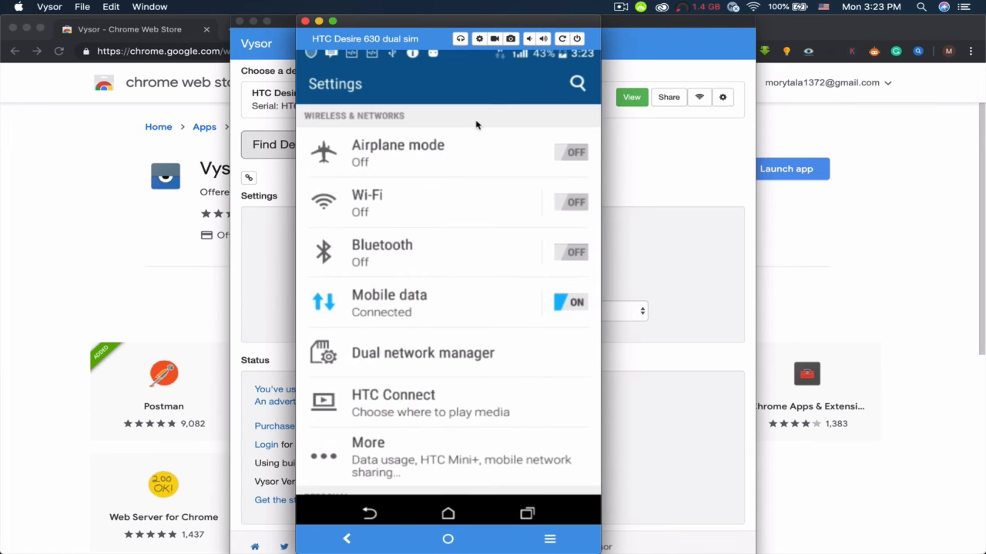
pyautogui.scroll(-10, 468, 238)
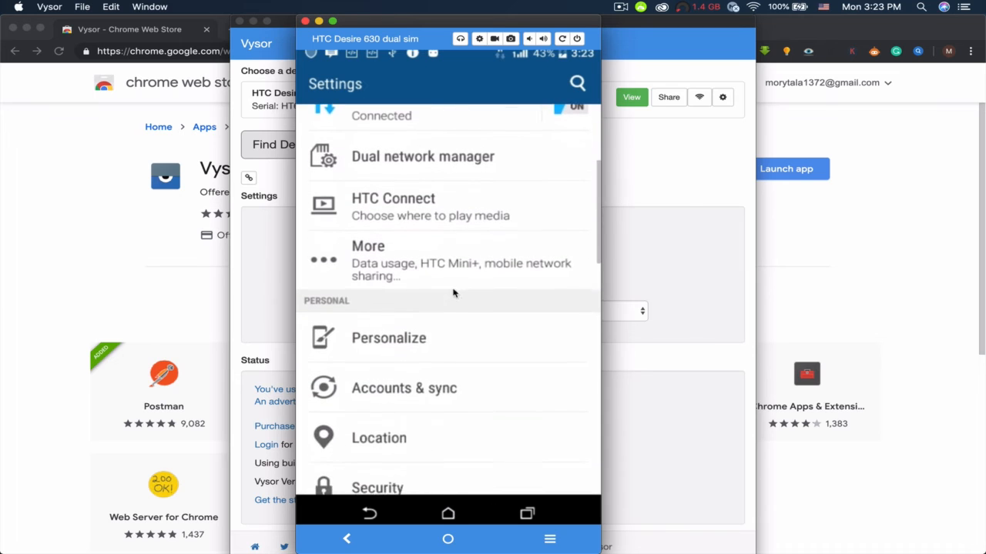
pyautogui.scroll(2, 521, 176)
pyautogui.scroll(-8, 506, 220)
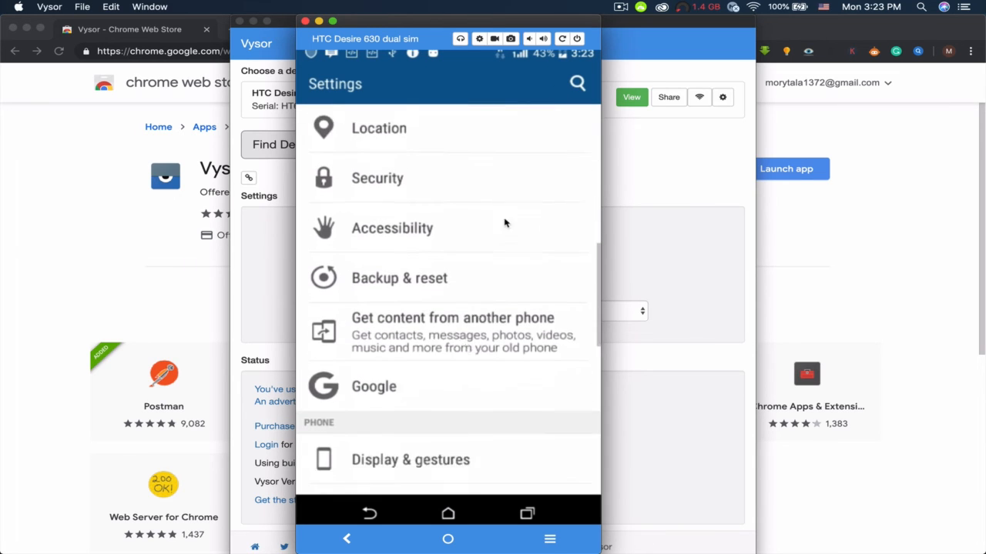
pyautogui.scroll(-5, 528, 149)
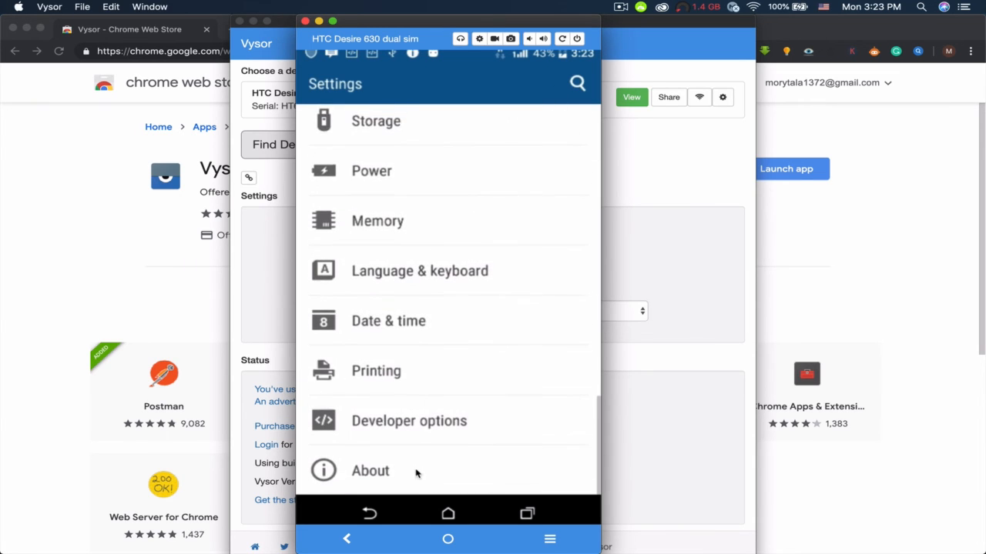
pyautogui.click(416, 473)
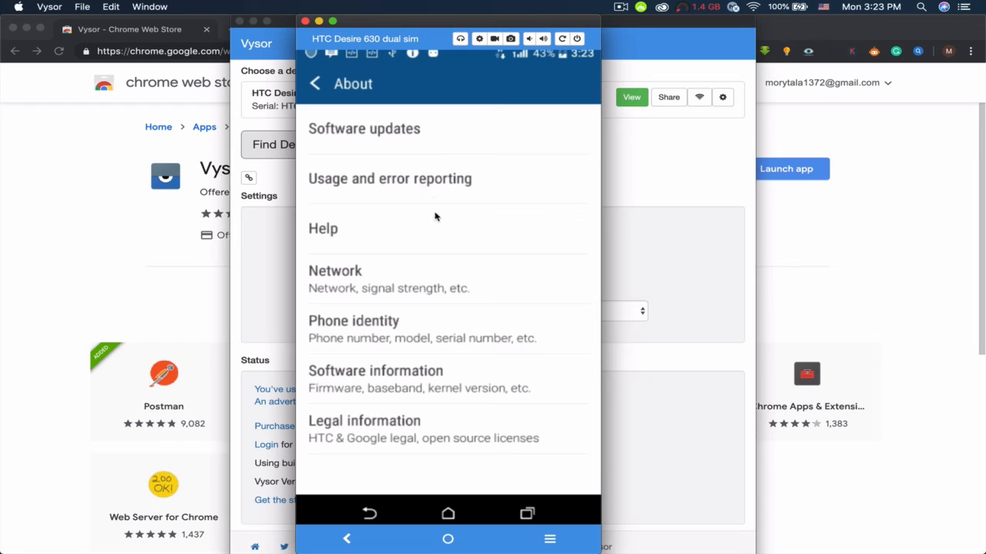
# Open the phone's Software information, go to its More details and trigger developer mode from the build number
pyautogui.click(437, 382)
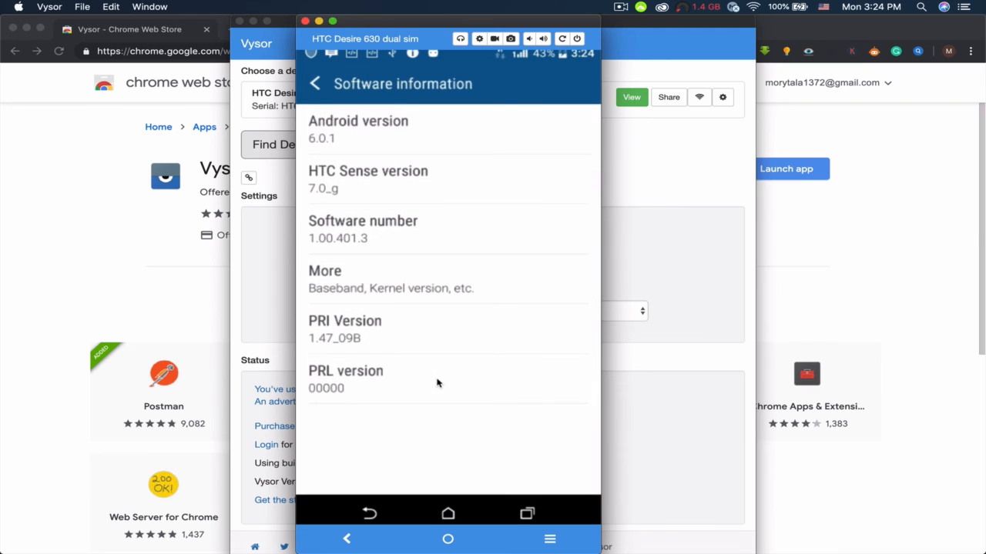
pyautogui.click(373, 279)
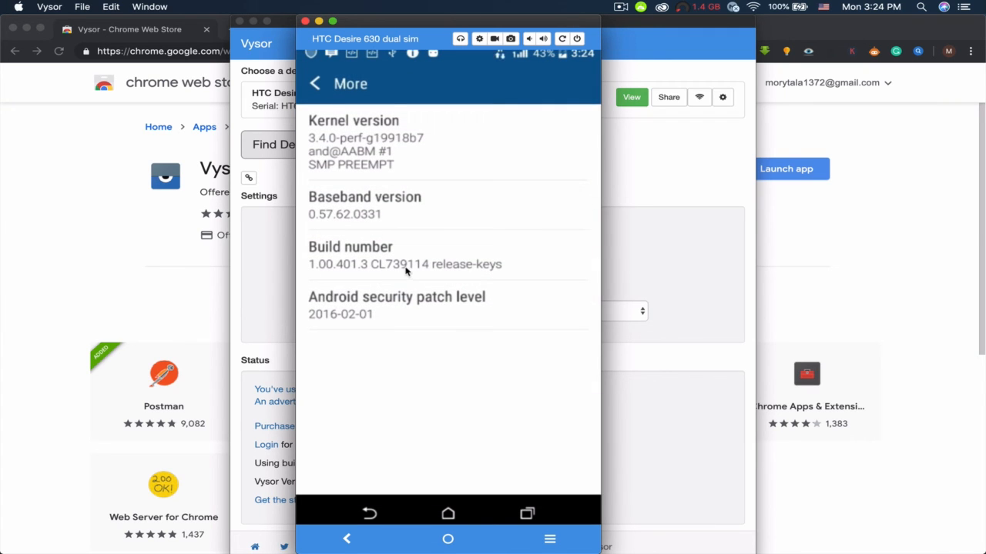
pyautogui.click(433, 266)
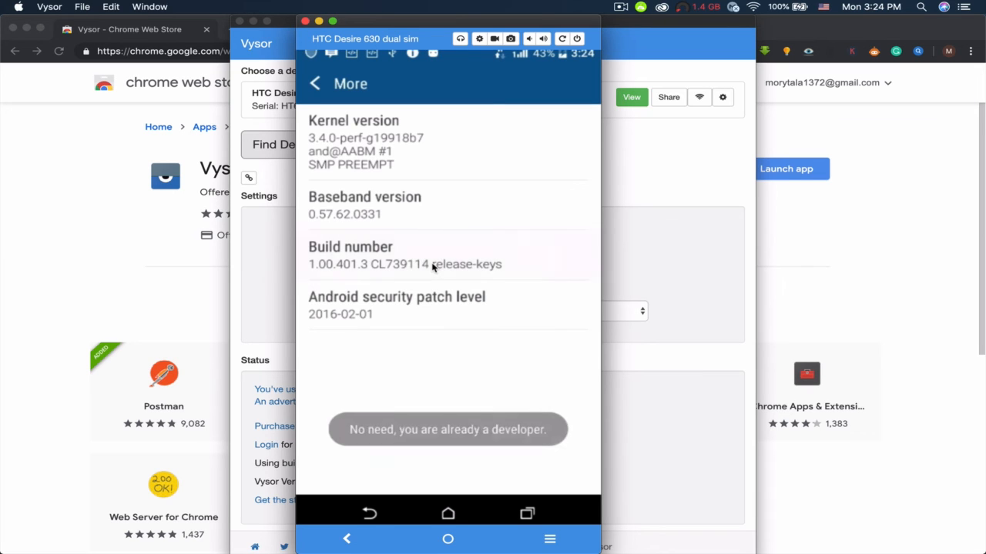
# Activate the phone's Build number entry repeatedly to unlock developer mode
pyautogui.click(433, 266)
pyautogui.click(433, 266)
pyautogui.click(433, 266)
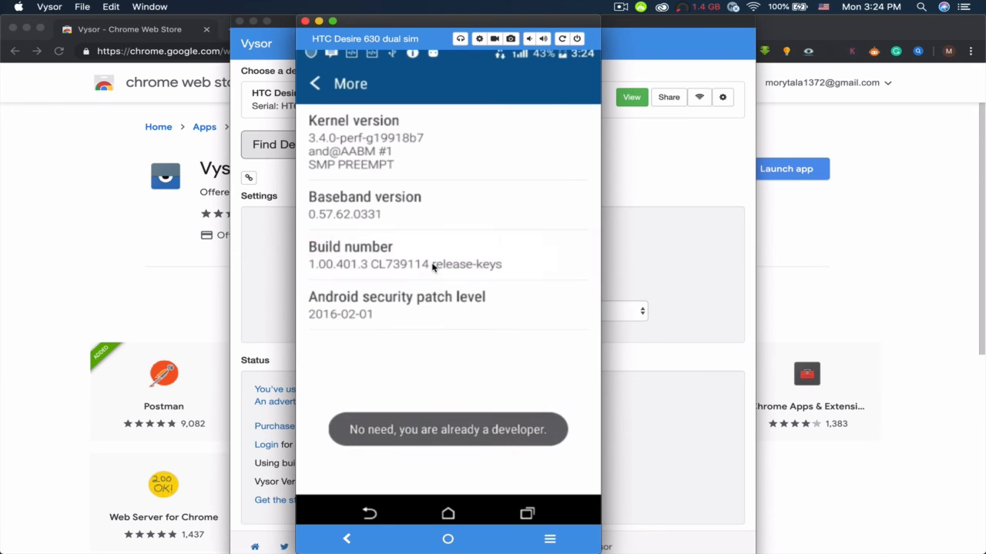
pyautogui.click(433, 267)
pyautogui.click(432, 266)
pyautogui.click(457, 259)
pyautogui.click(462, 260)
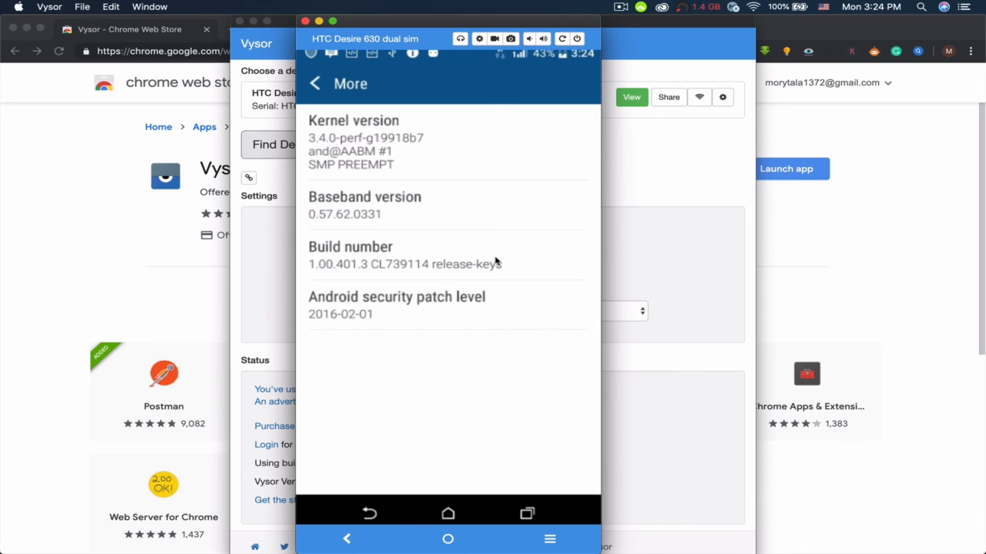
pyautogui.click(427, 259)
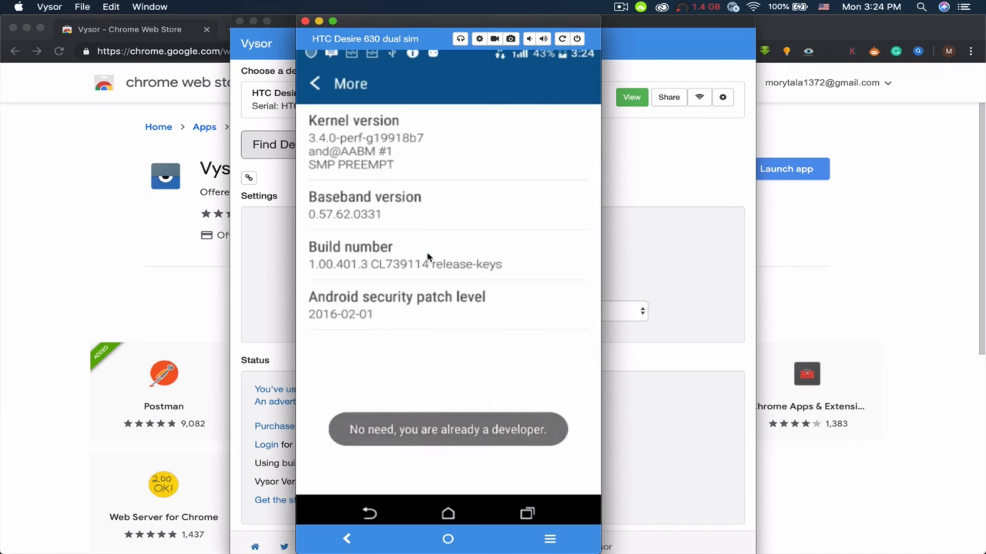
# Leave the phone's software details and return through About to the end of the main Settings list
pyautogui.click(372, 515)
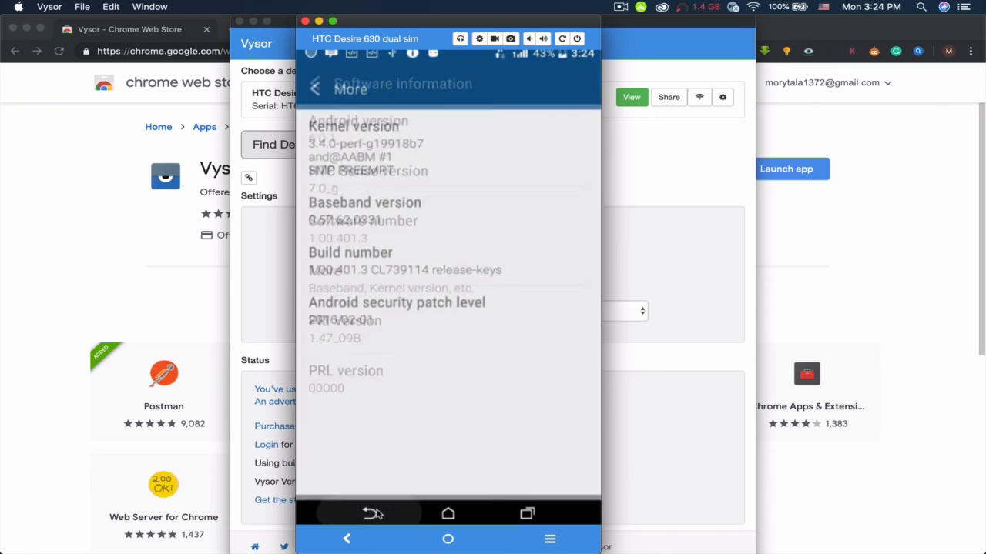
pyautogui.click(371, 516)
pyautogui.click(370, 516)
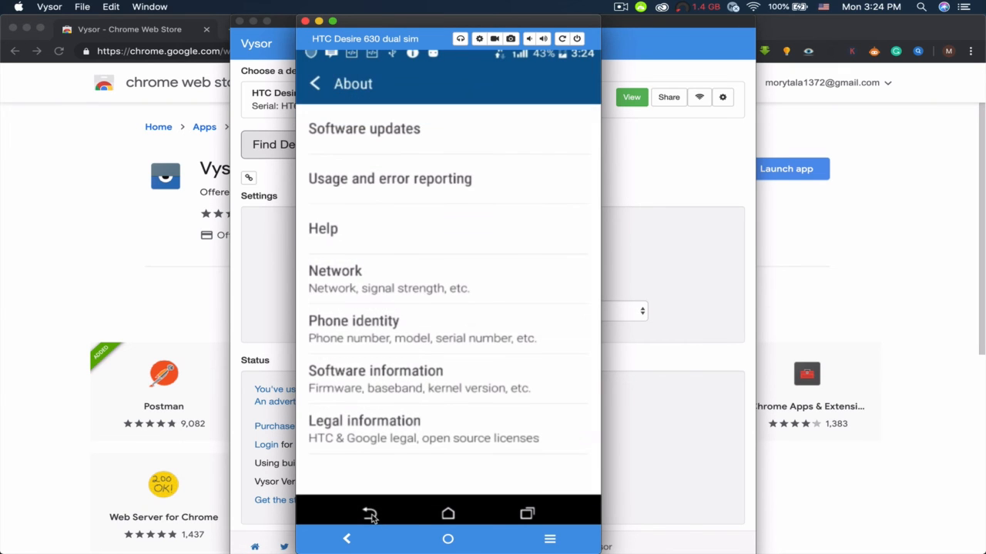
pyautogui.moveTo(436, 343); pyautogui.dragTo(459, 203)
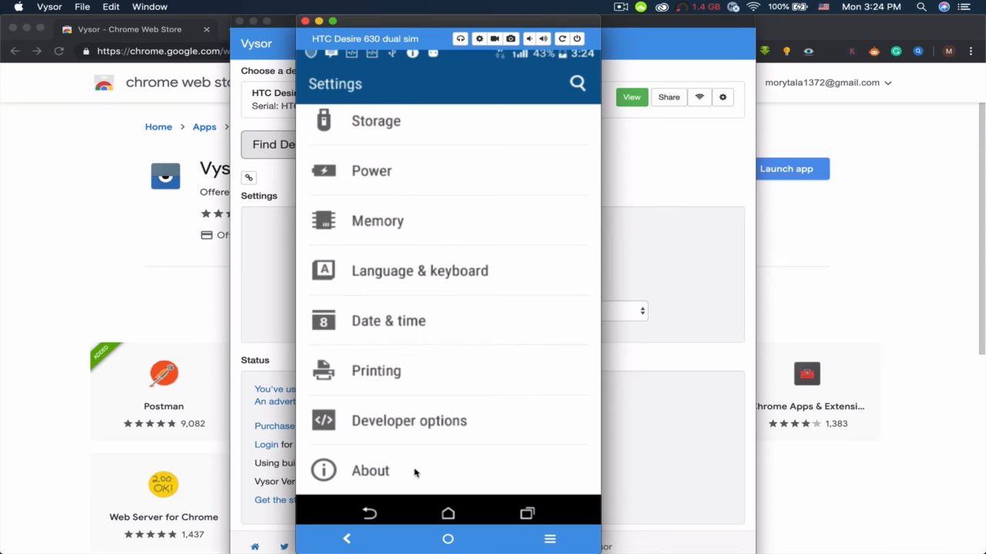
# Open the phone's Developer options, accept the caution notice and check the USB debugging setting in the Debugging section
pyautogui.click(451, 429)
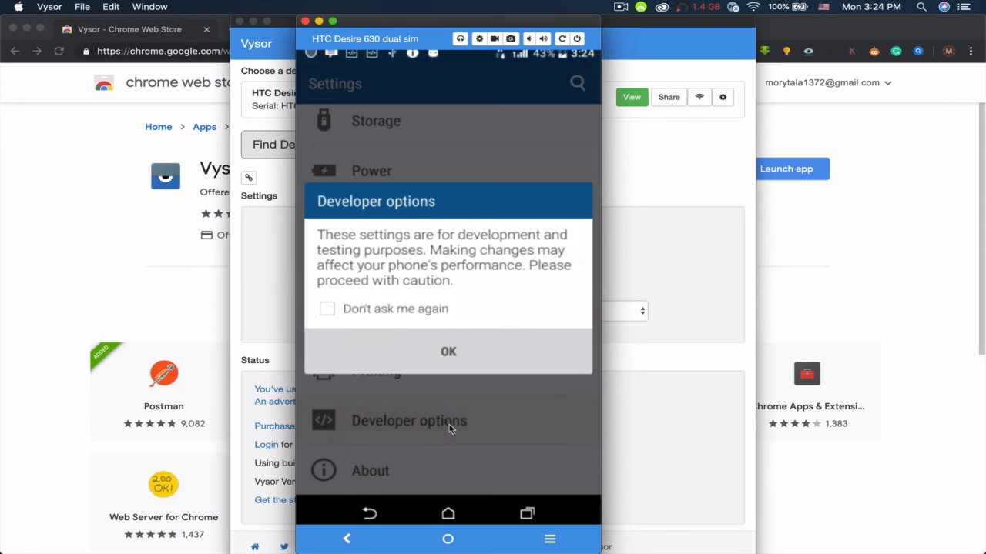
pyautogui.click(426, 347)
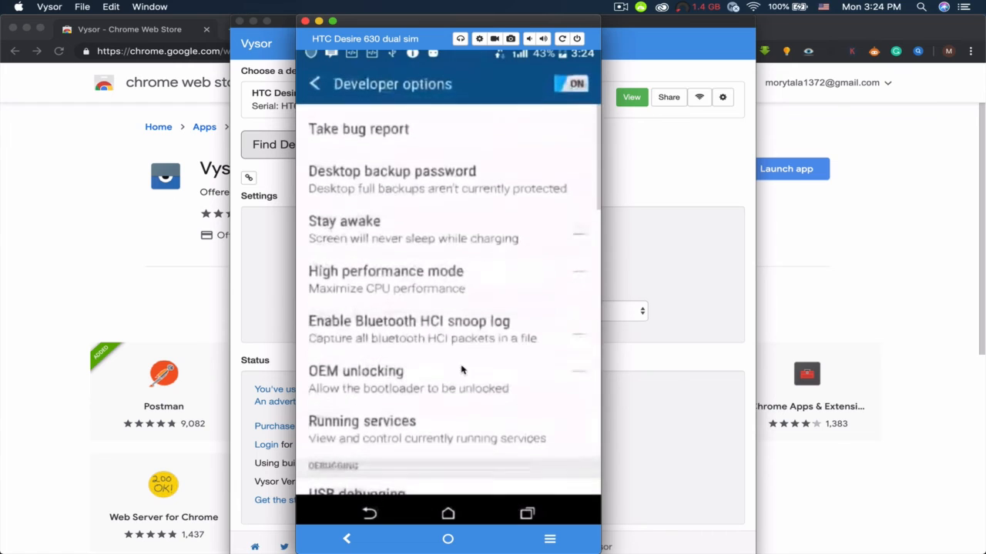
pyautogui.moveTo(449, 197); pyautogui.dragTo(450, 123)
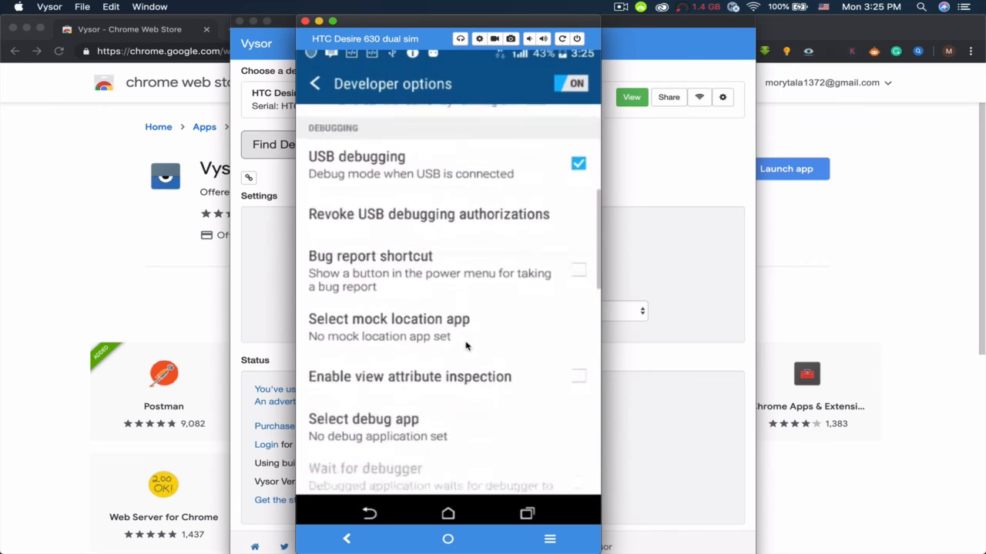
pyautogui.moveTo(466, 345); pyautogui.dragTo(473, 418)
pyautogui.scroll(-3, 474, 279)
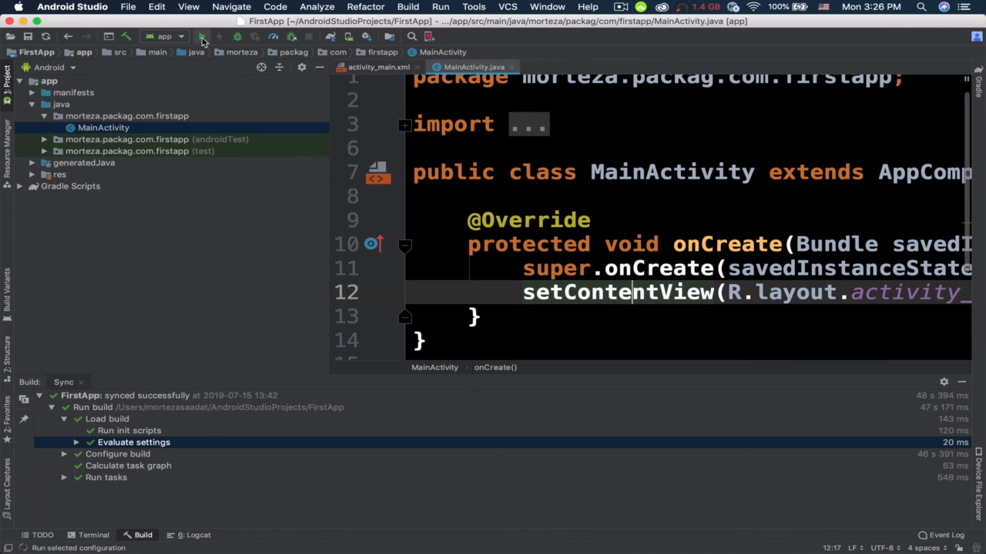
# Run FirstApp from Android Studio on the connected HTC Desire 630 Dual Sim, check it on the mirrored phone and return to the code
pyautogui.click(202, 37)
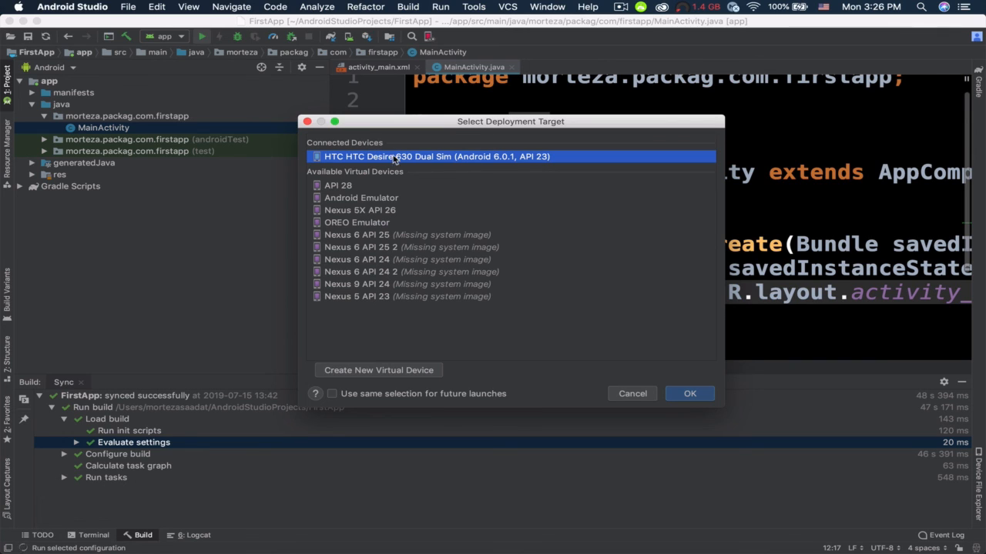
pyautogui.click(703, 394)
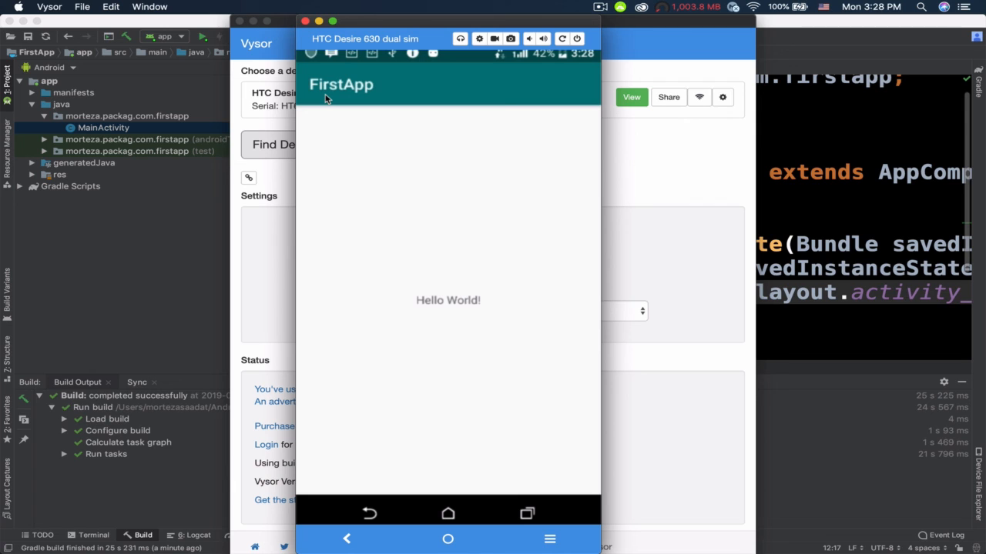
pyautogui.click(895, 181)
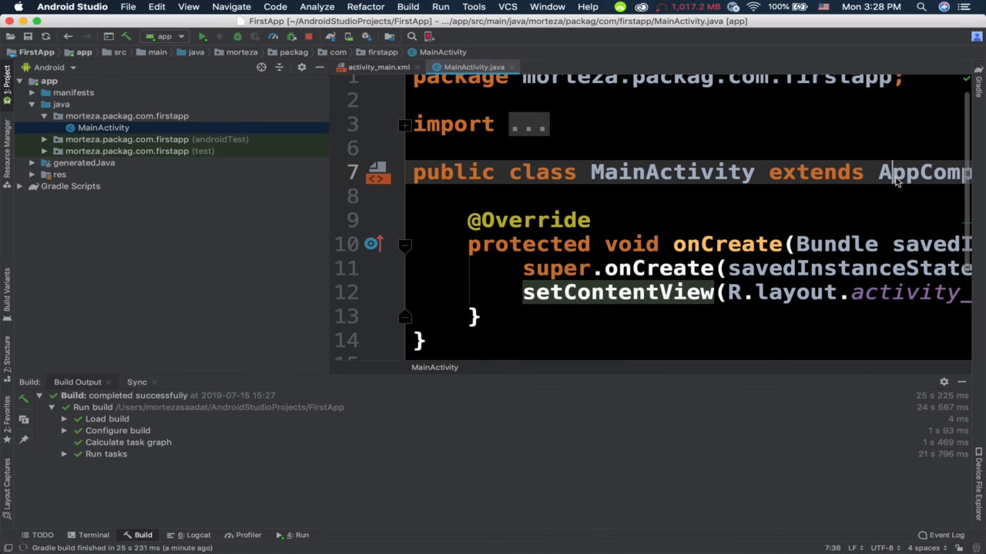